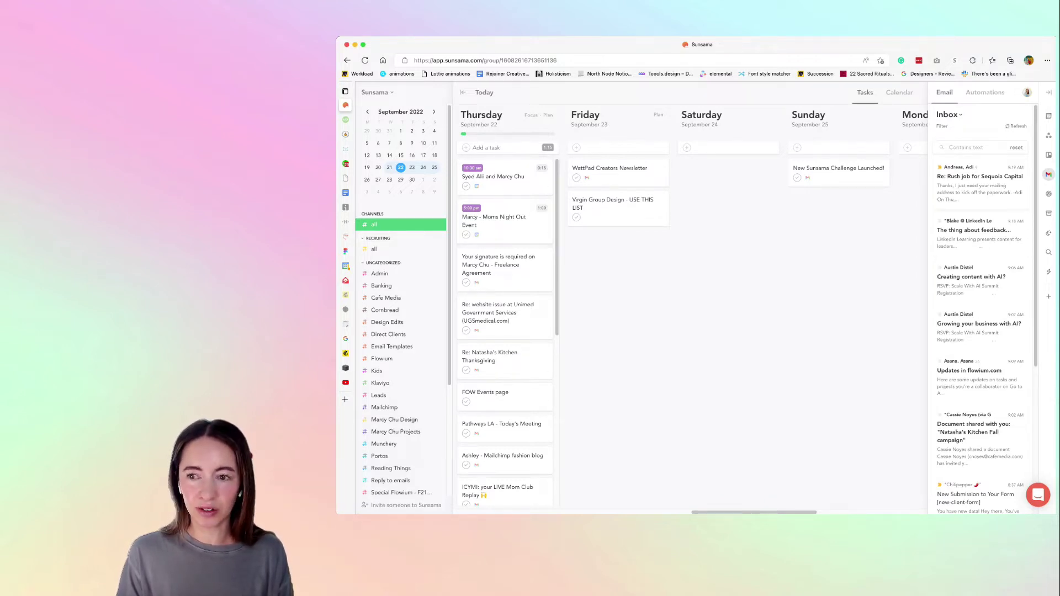
# - Add the "Re: Rush job for Sequoia Capital" email to Thursday, September 22, and delete LinkedIn Learning's "The thing about feedback..." email after skimming it
pyautogui.moveTo(980, 182); pyautogui.dragTo(505, 262)
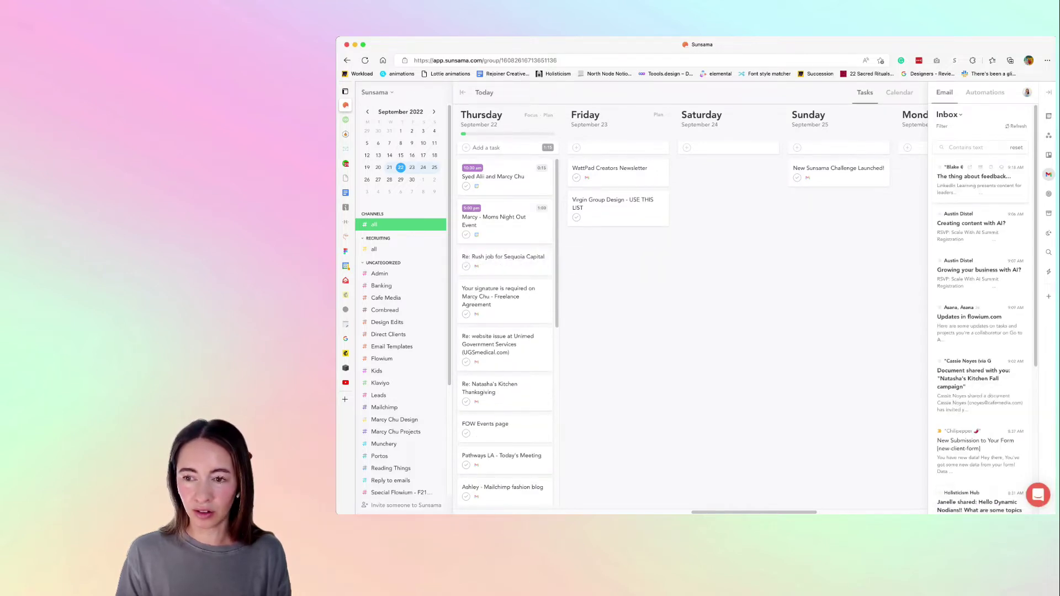
pyautogui.click(980, 178)
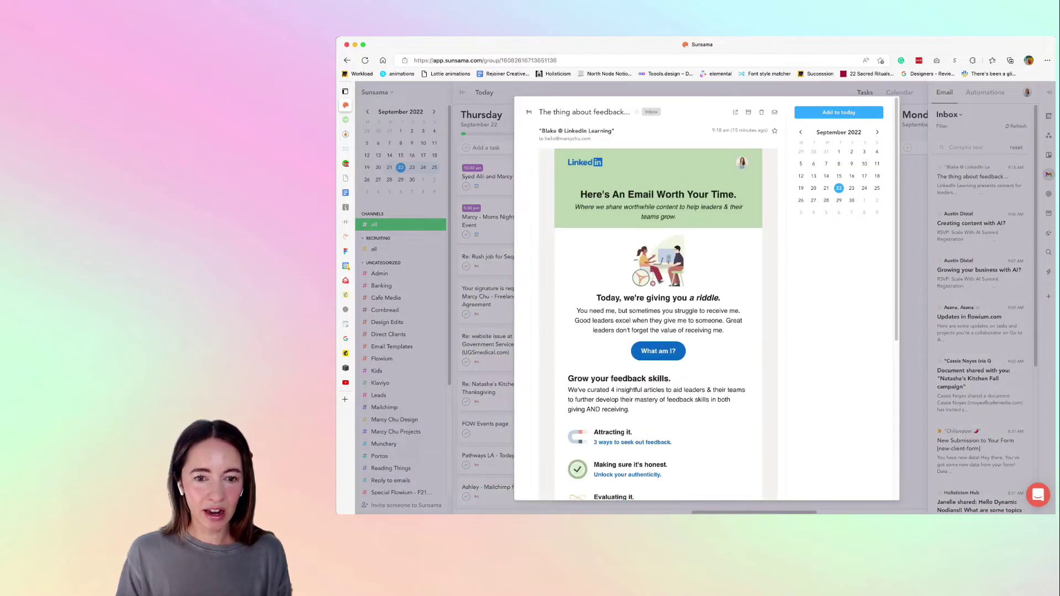
pyautogui.scroll(-5, 658, 298)
pyautogui.scroll(5, 658, 298)
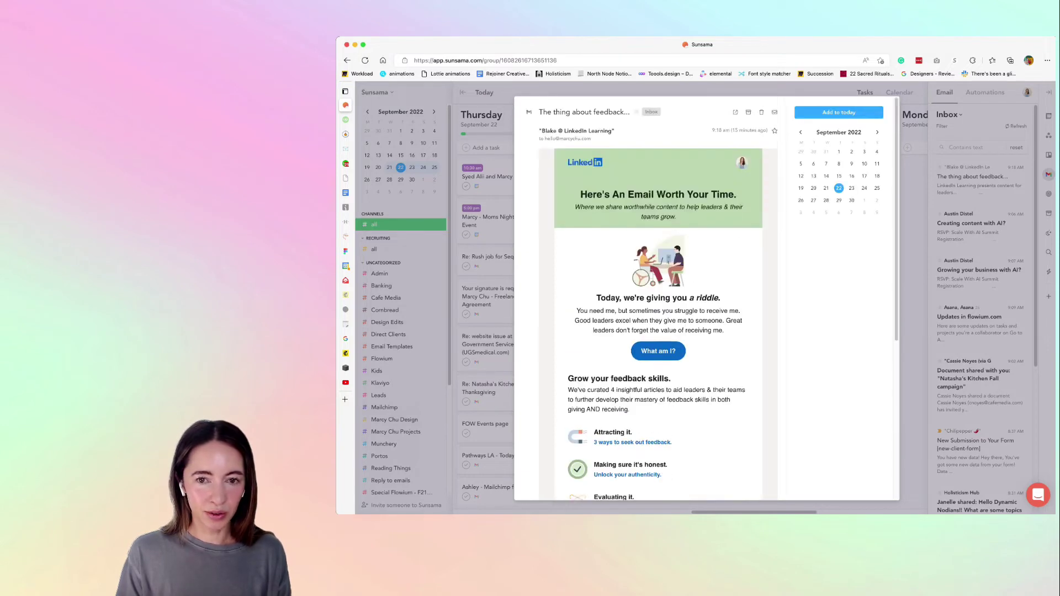
pyautogui.click(764, 114)
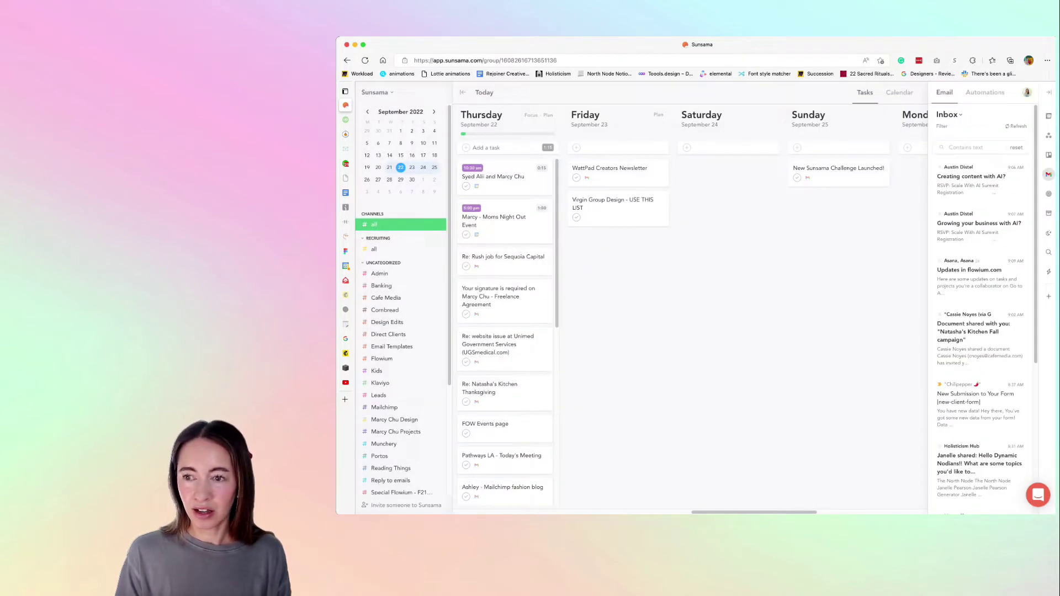
# - Delete the emails "Creating content with AI?", "Growing your business with AI?" and "Updates in flowium.com" from the inbox
pyautogui.click(980, 179)
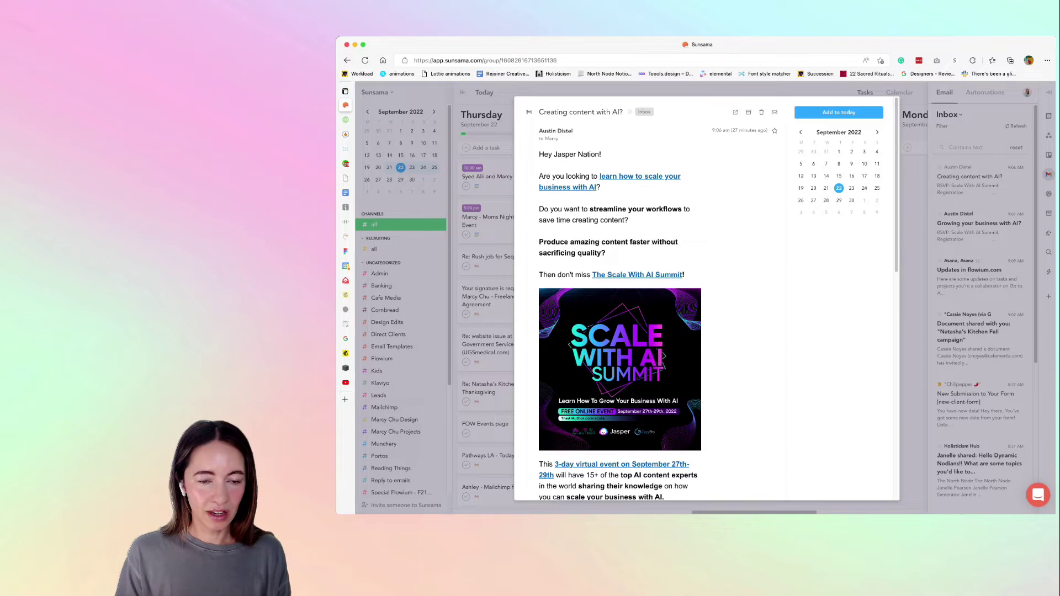
pyautogui.scroll(-10, 658, 298)
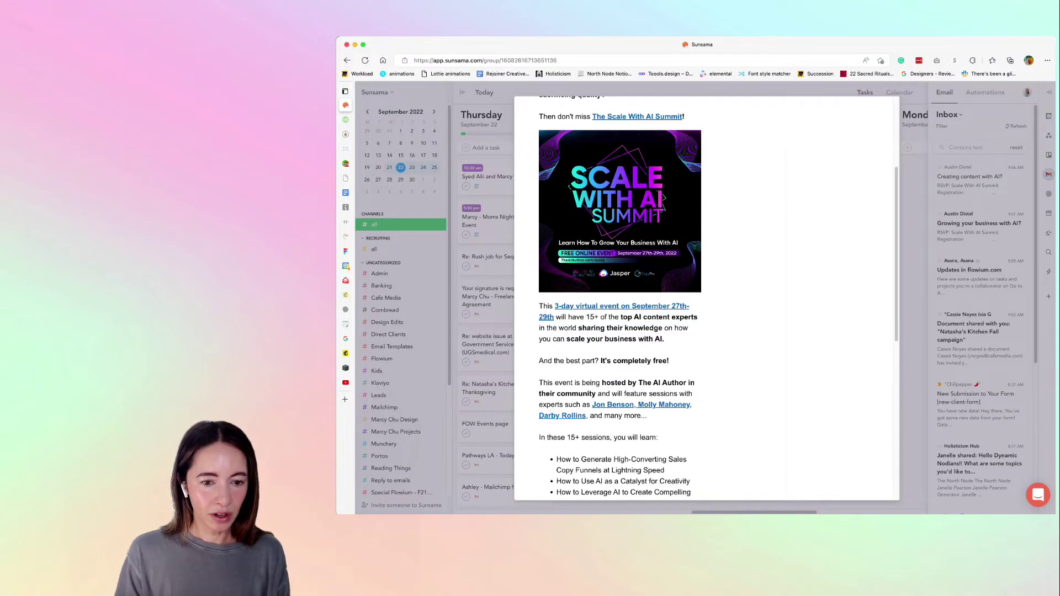
pyautogui.scroll(10, 658, 298)
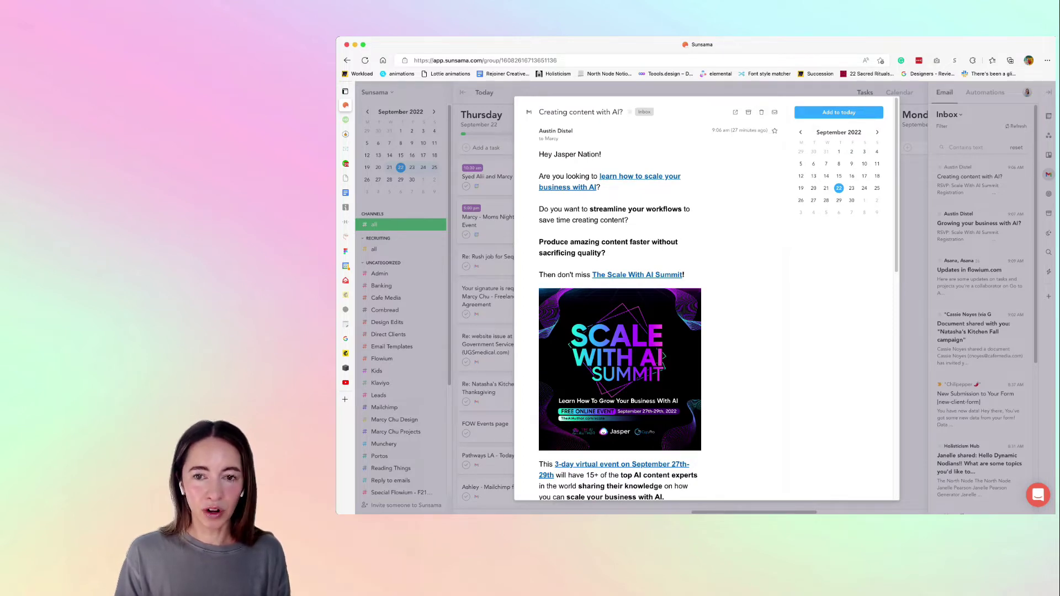
pyautogui.click(761, 112)
pyautogui.click(977, 180)
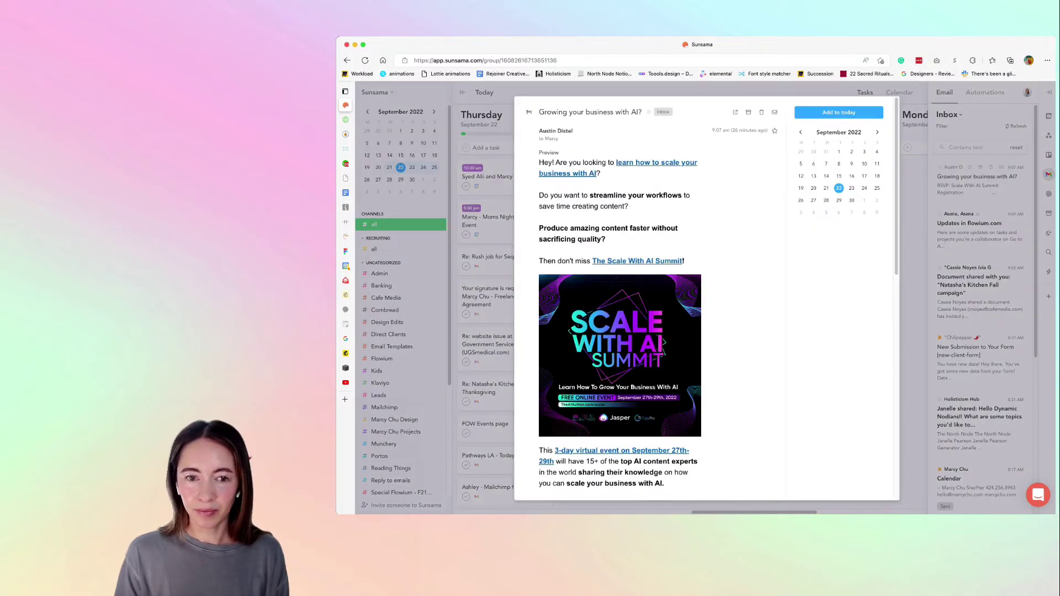
pyautogui.click(761, 112)
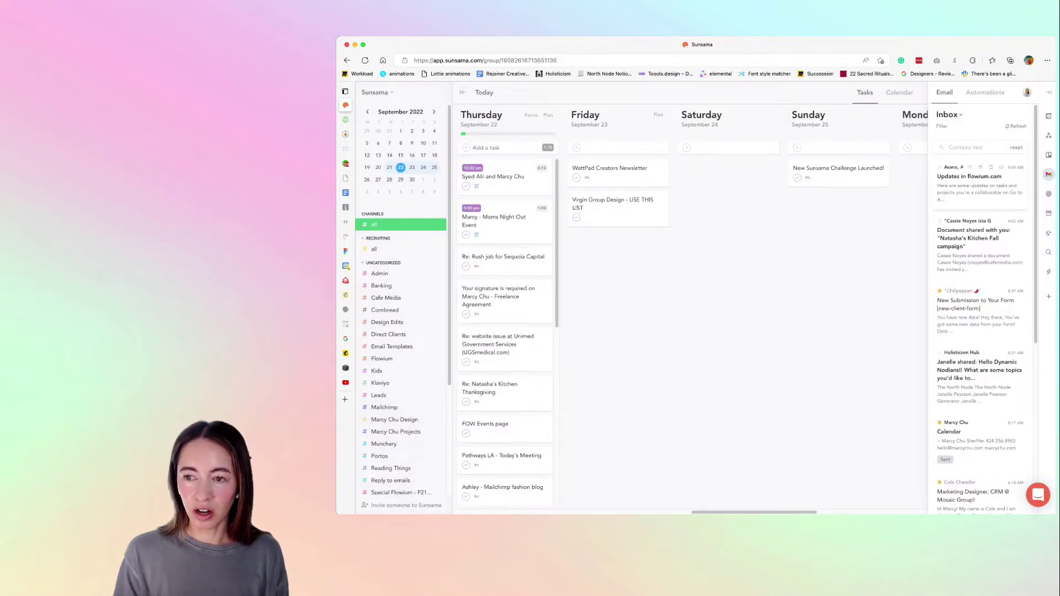
pyautogui.click(990, 167)
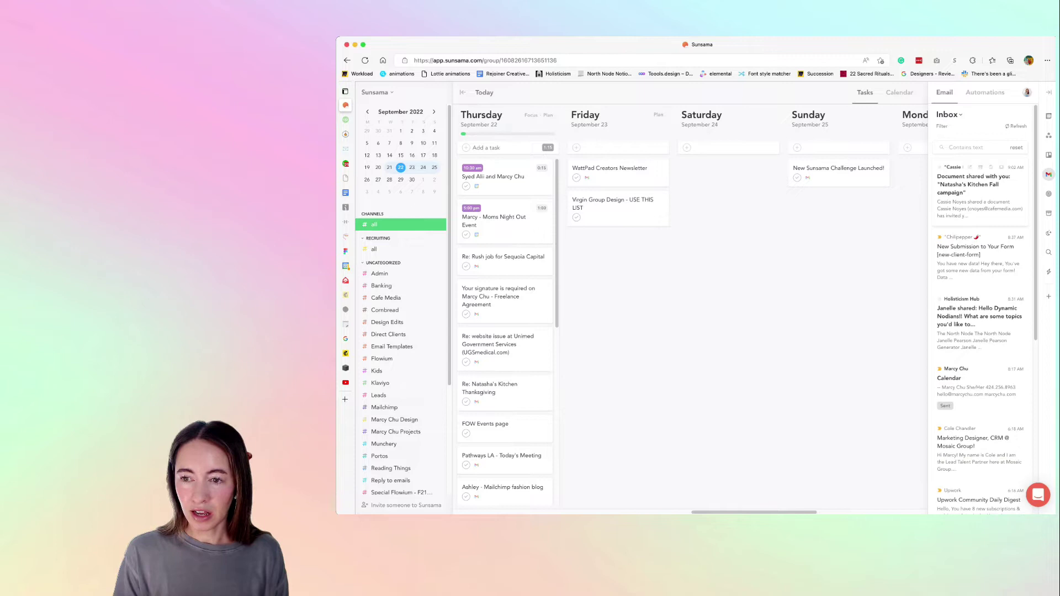
# - Add the "Natasha's Kitchen Fall campaign", new-client-form, Holisticism Hub and "Marketing Designer, CRM @ Mosaic Group!" emails to Thursday, September 22
pyautogui.moveTo(980, 191); pyautogui.dragTo(500, 300)
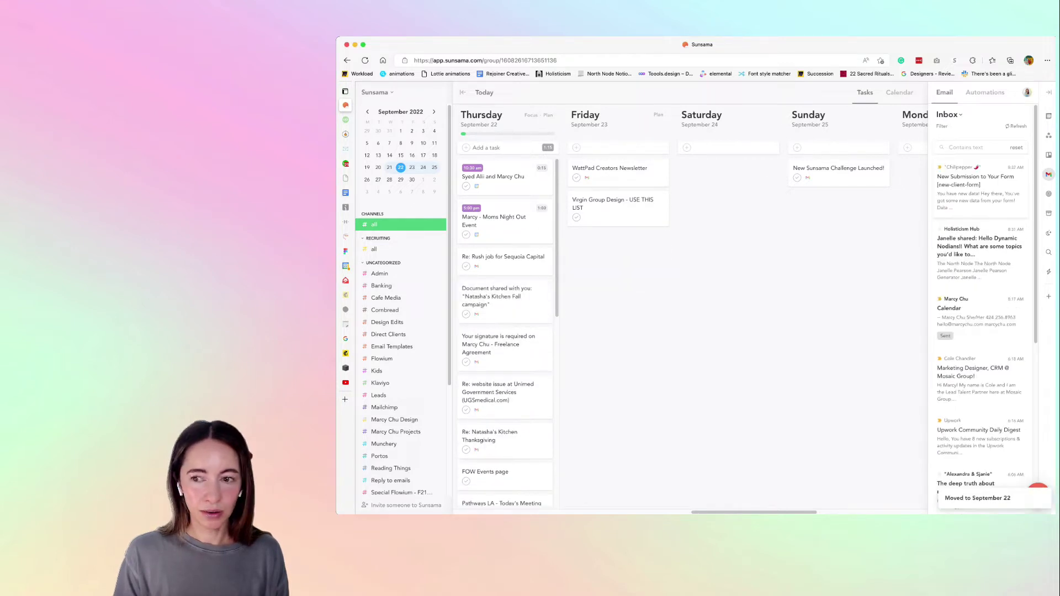
pyautogui.moveTo(504, 337); pyautogui.dragTo(504, 345)
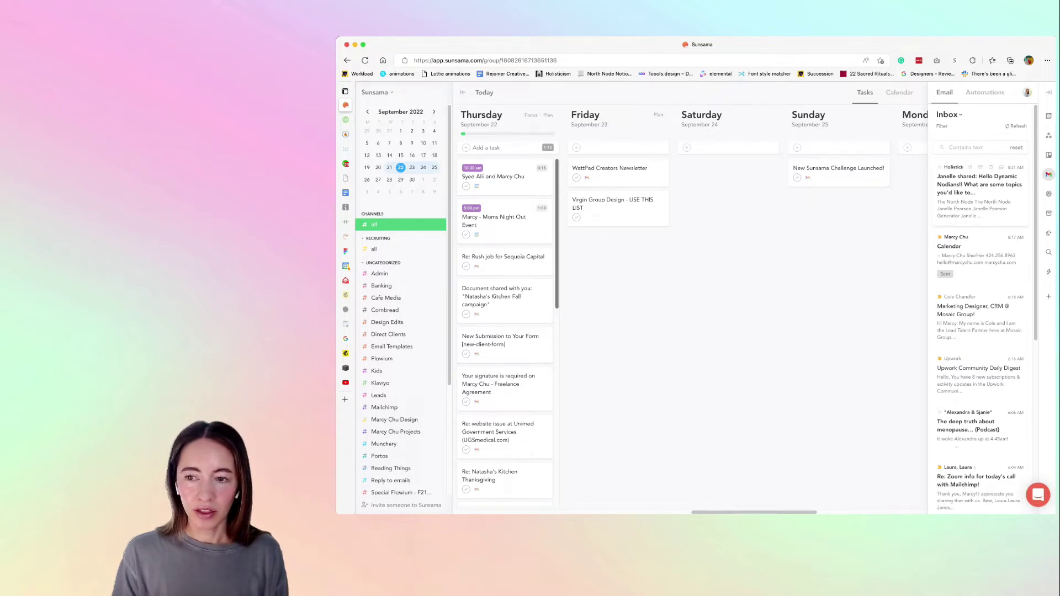
pyautogui.moveTo(980, 184); pyautogui.dragTo(505, 344)
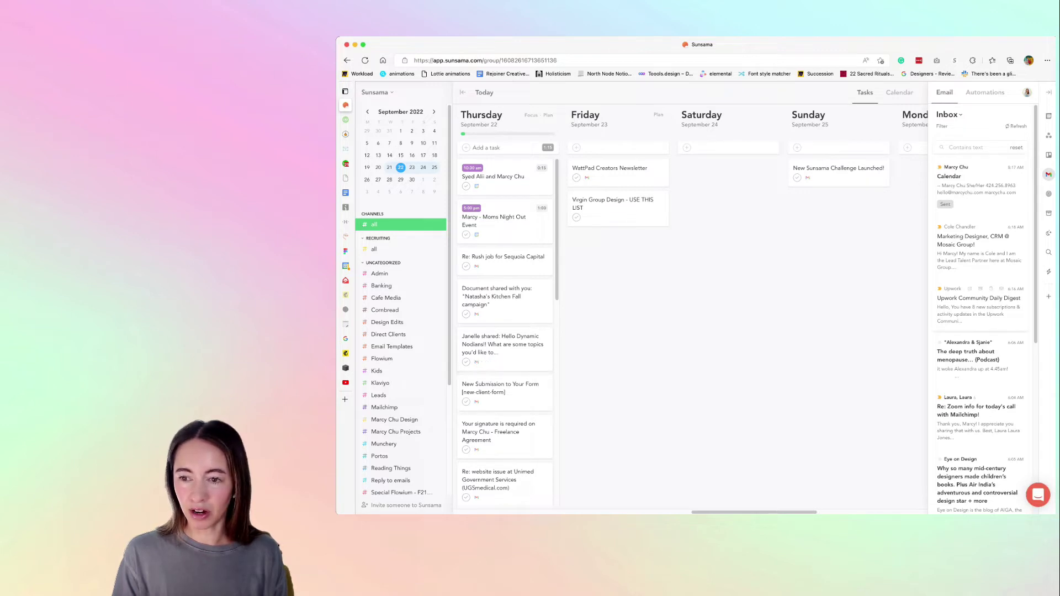
pyautogui.scroll(-1, 980, 299)
pyautogui.moveTo(980, 221); pyautogui.dragTo(505, 340)
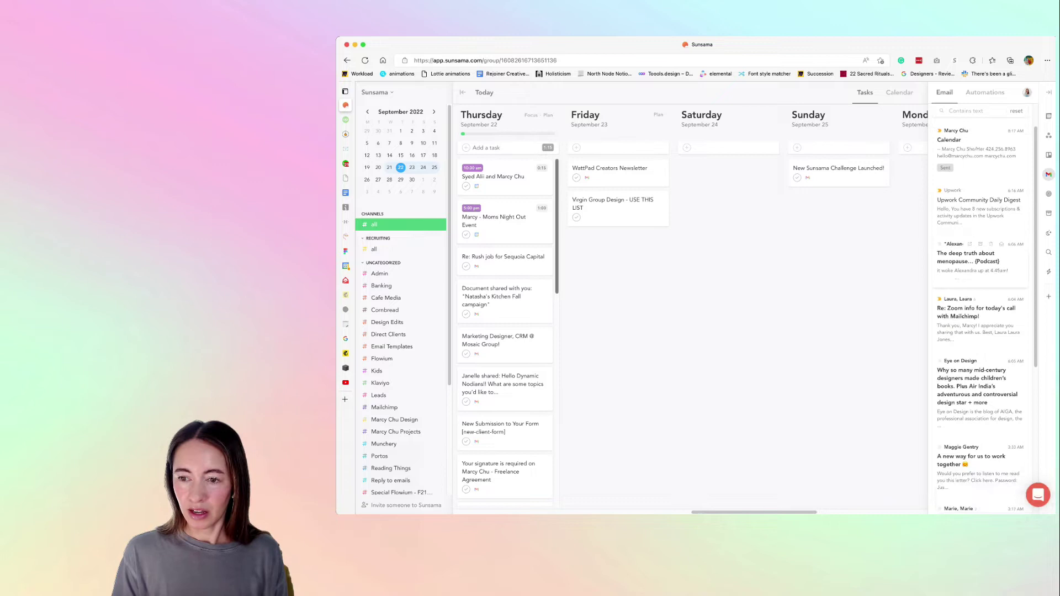
pyautogui.scroll(-5, 980, 309)
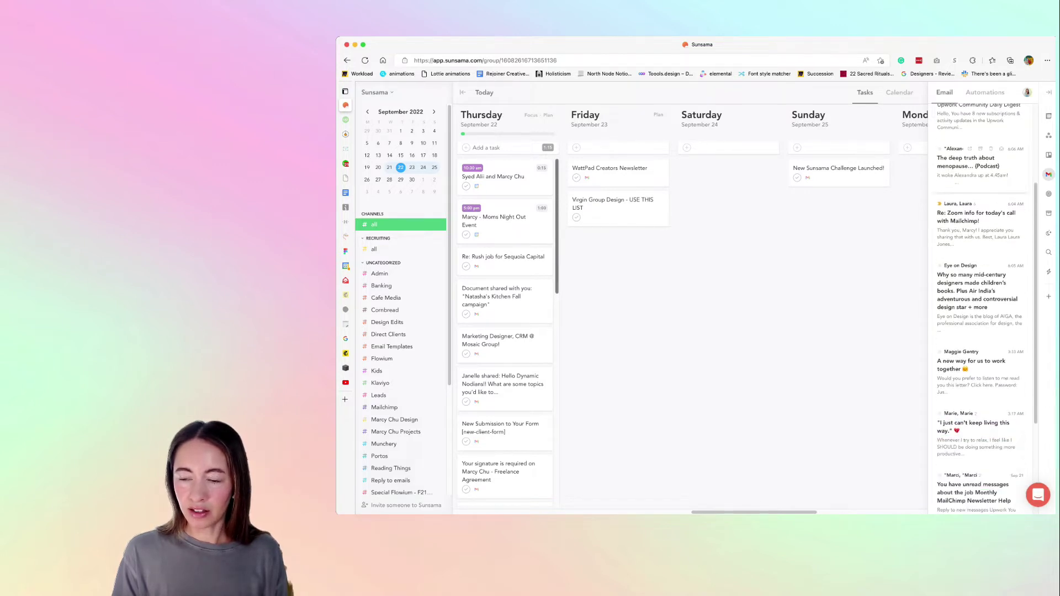
pyautogui.scroll(-2, 980, 309)
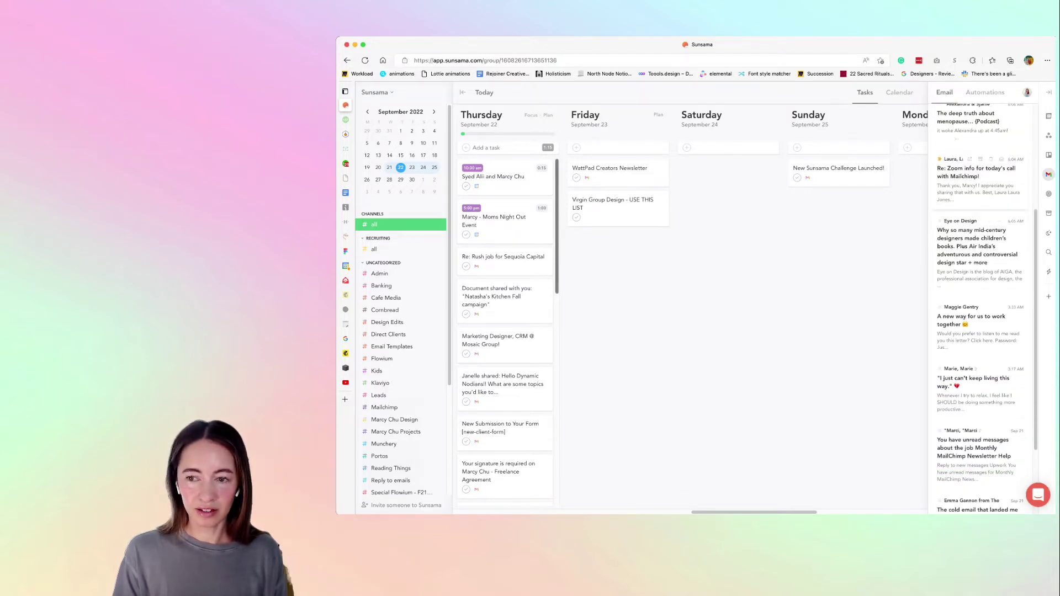
pyautogui.scroll(-4, 980, 309)
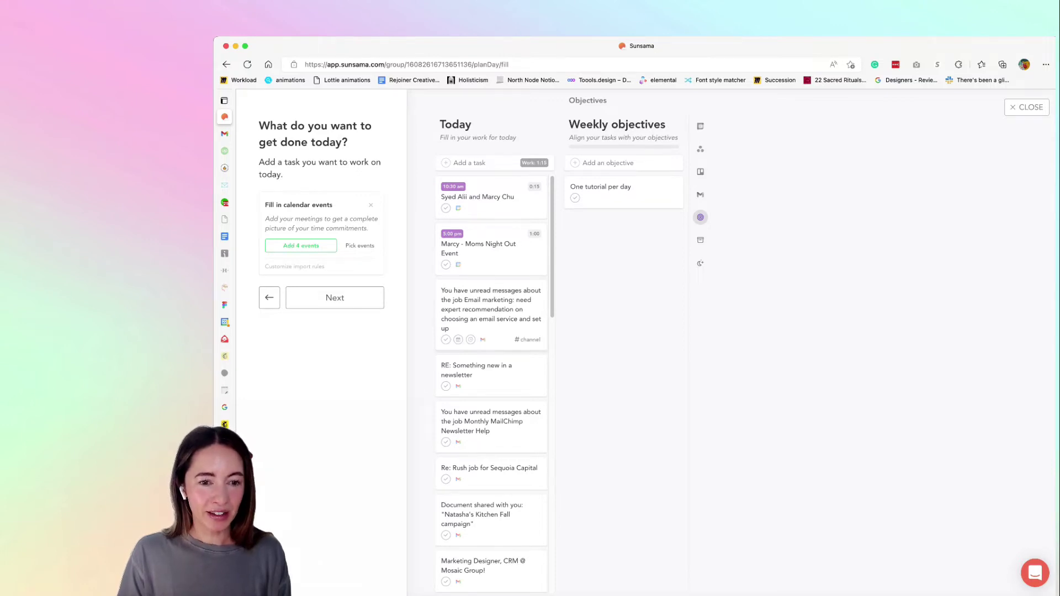
# - Move the Moms Night Out Event below the "Natasha's Kitchen Fall campaign" task and read the Upwork email marketing task
pyautogui.moveTo(490, 248); pyautogui.dragTo(491, 519)
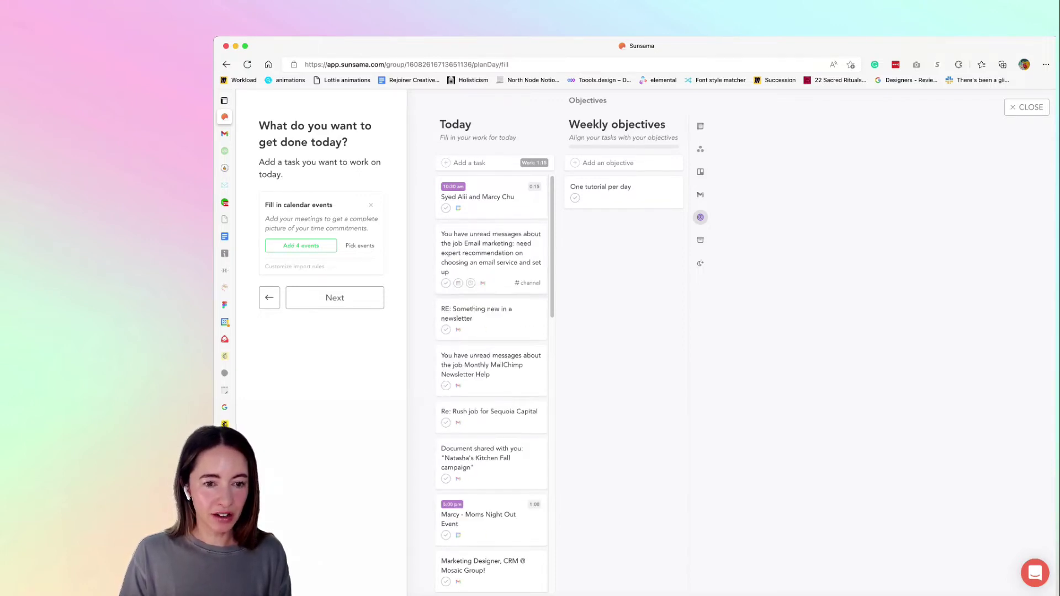
pyautogui.scroll(-1, 470, 271)
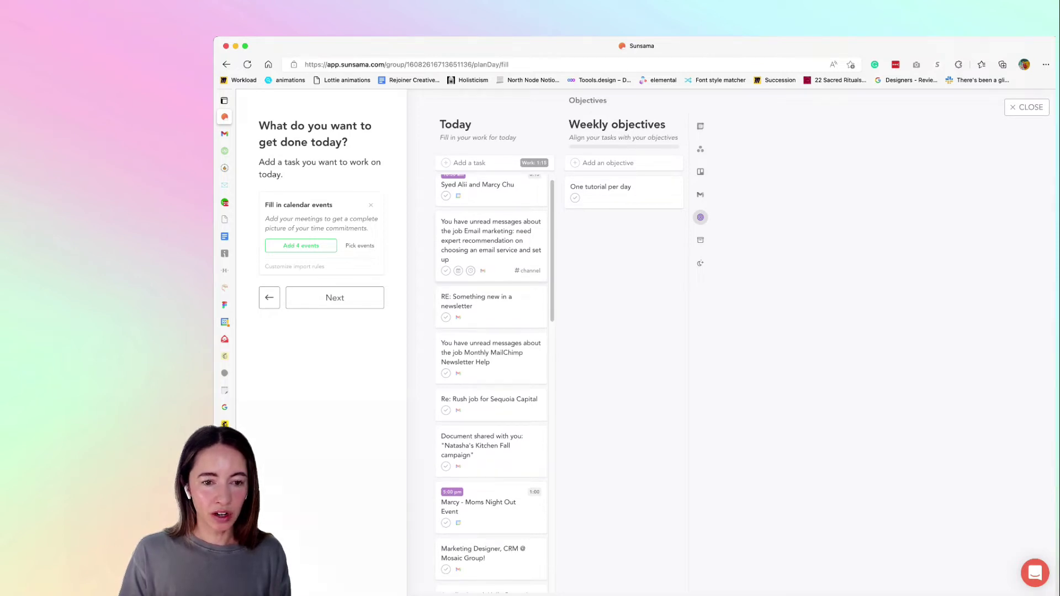
pyautogui.click(490, 240)
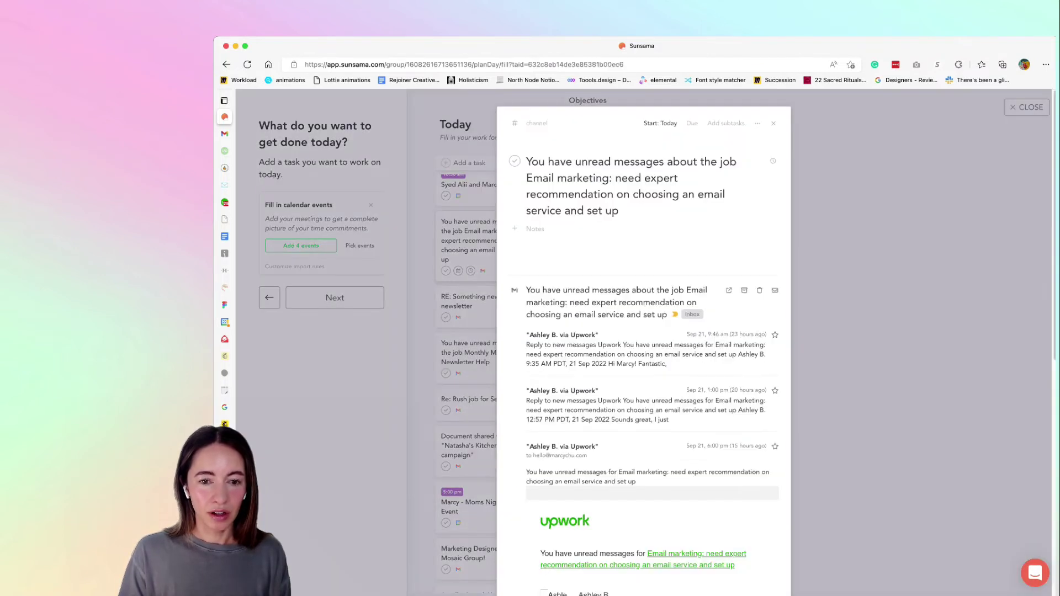
pyautogui.scroll(-5, 644, 342)
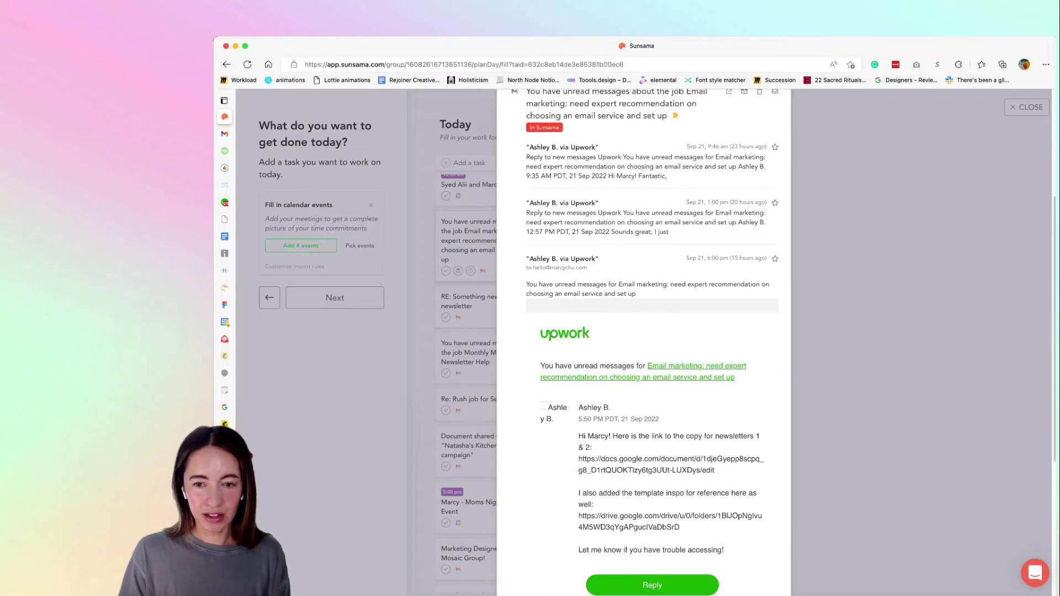
pyautogui.press('Escape')
pyautogui.scroll(-1, 490, 309)
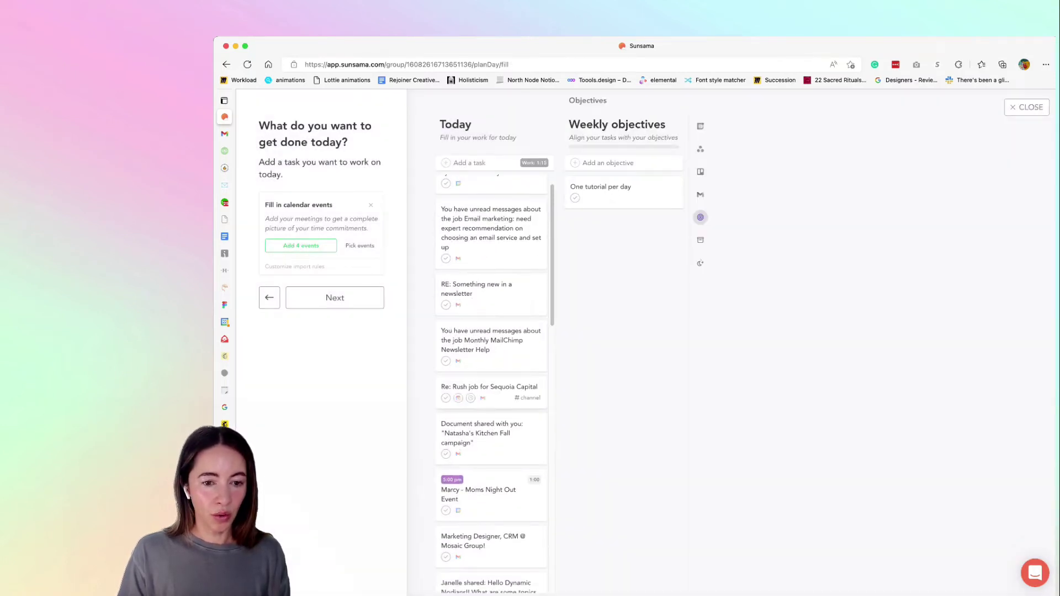
pyautogui.scroll(-3, 491, 389)
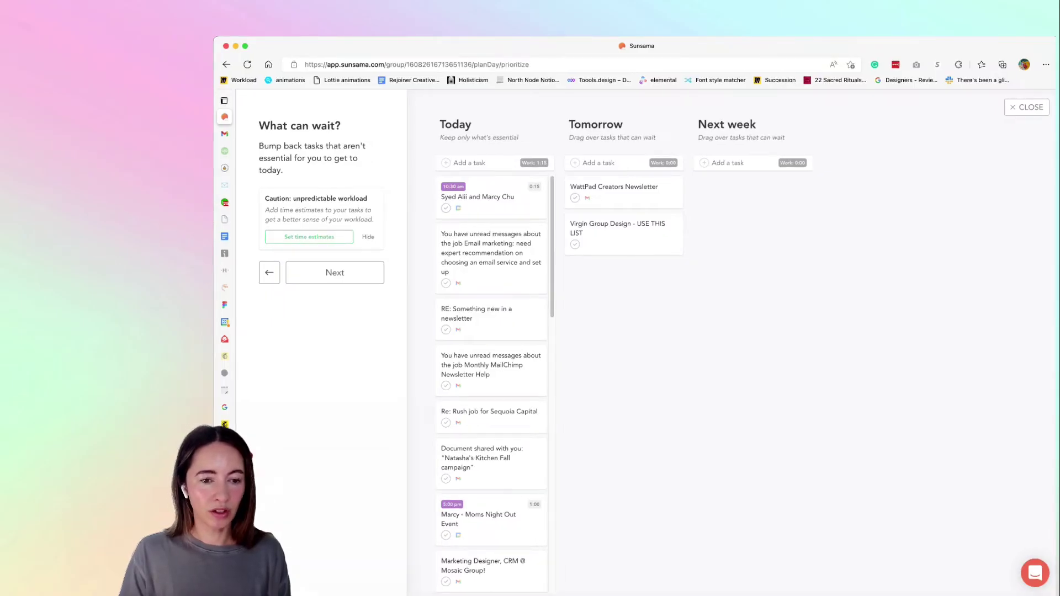
# - Postpone the "Your signature is required" Freelance Agreement task from today to tomorrow
pyautogui.scroll(-4, 491, 373)
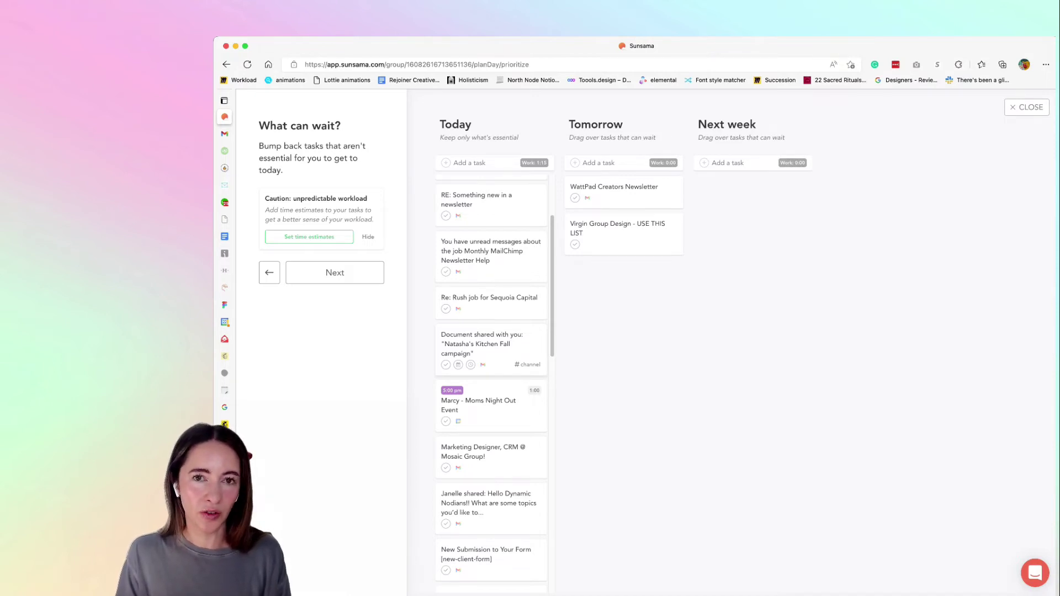
pyautogui.scroll(-3, 492, 387)
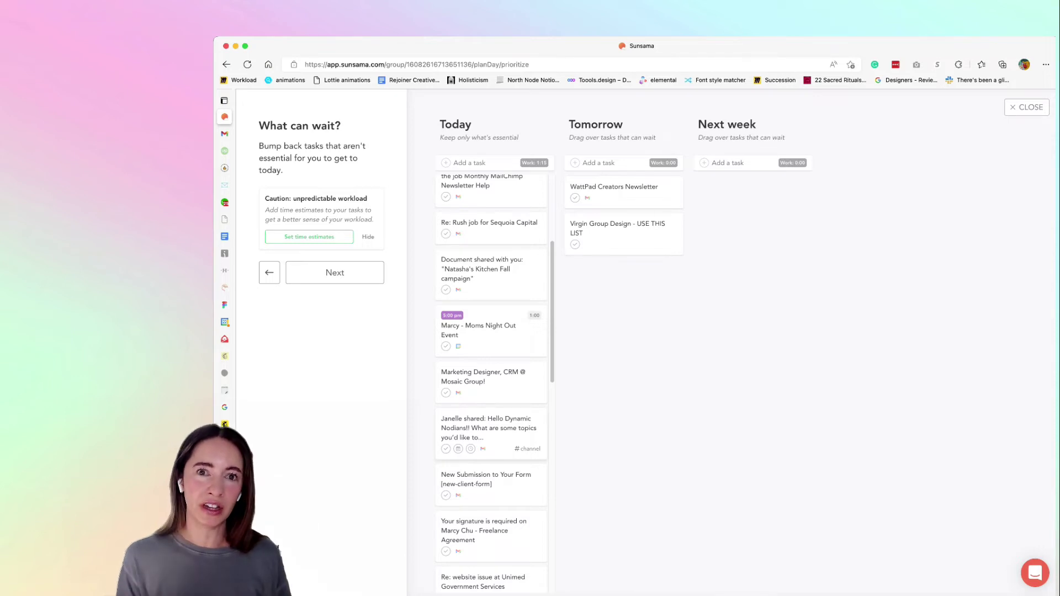
pyautogui.scroll(-1, 491, 381)
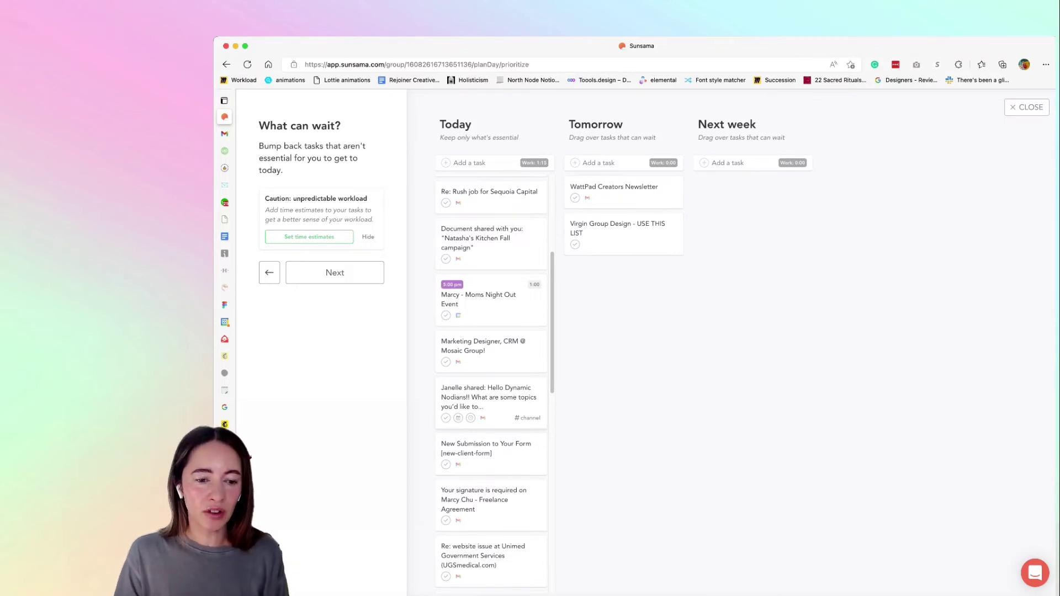
pyautogui.scroll(-2, 491, 384)
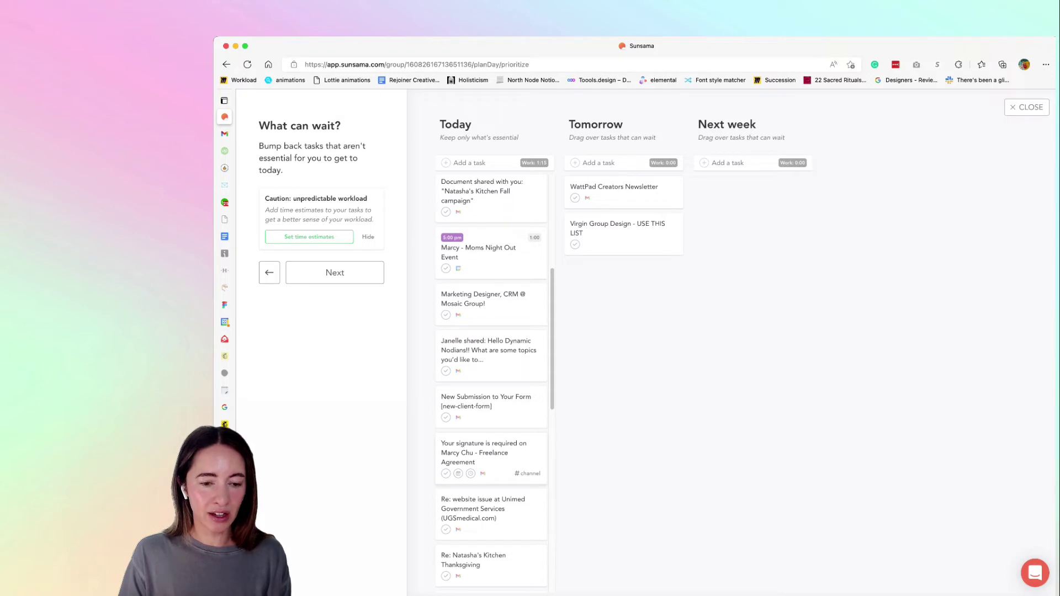
pyautogui.moveTo(490, 458)
pyautogui.mouseDown()
pyautogui.moveTo(490, 406)
pyautogui.moveTo(622, 193)
pyautogui.mouseUp()
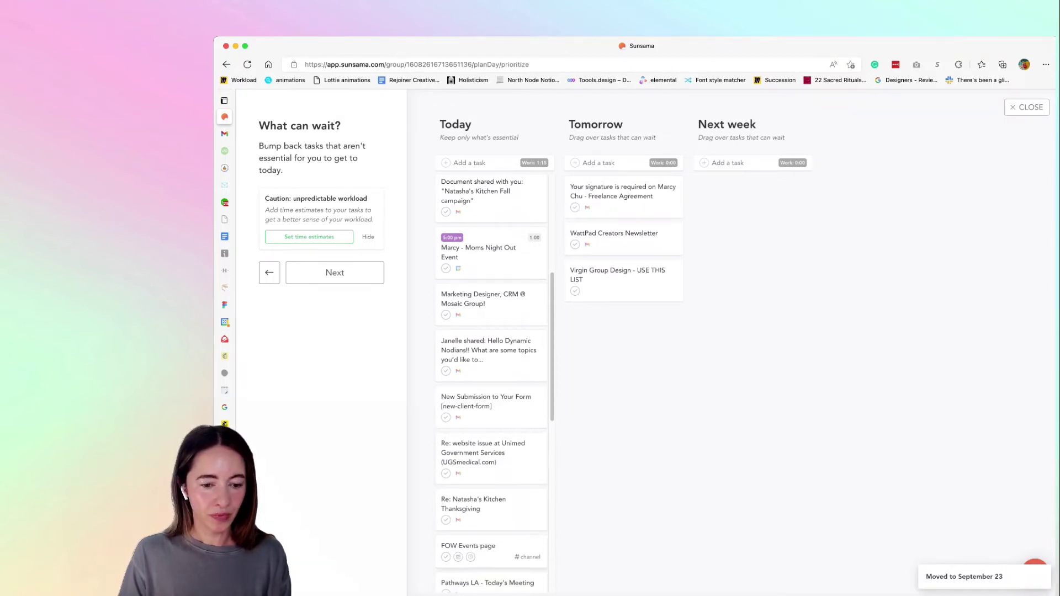
# - Postpone the tasks "Re: Natasha's Kitchen Thanksgiving" and "ICYMI: your LIVE Mom Club Replay" to tomorrow
pyautogui.scroll(-1, 492, 486)
pyautogui.press('super+shift+Right')
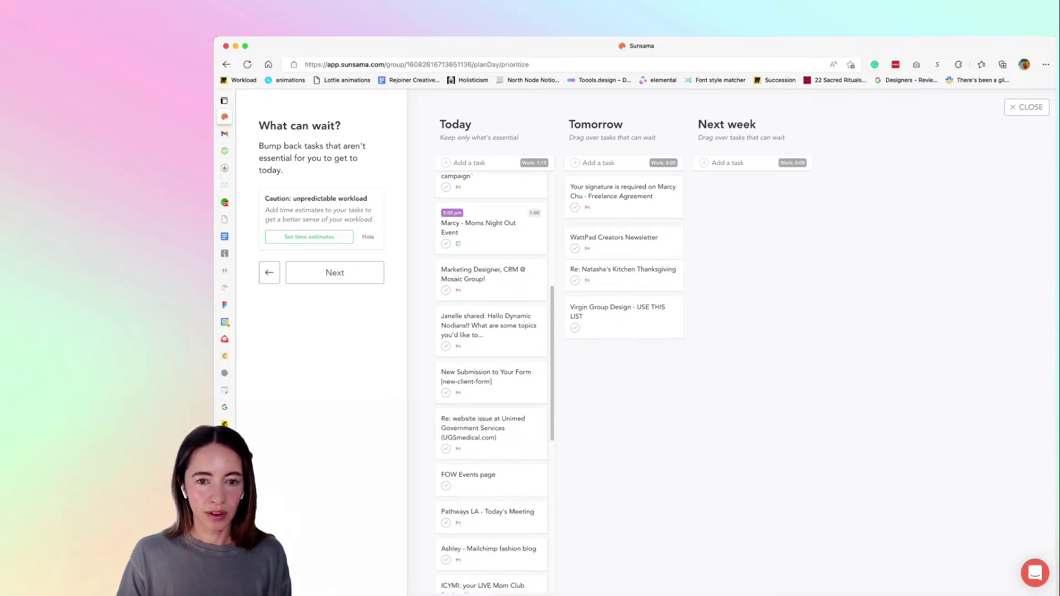
pyautogui.scroll(-1, 491, 486)
pyautogui.scroll(-1, 491, 546)
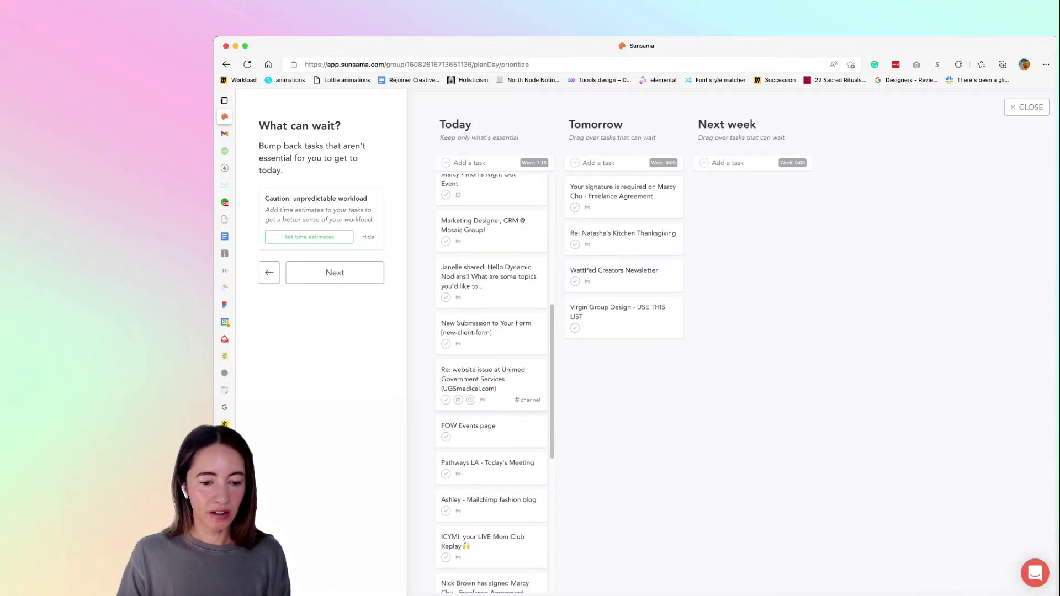
pyautogui.press('super+shift+Right')
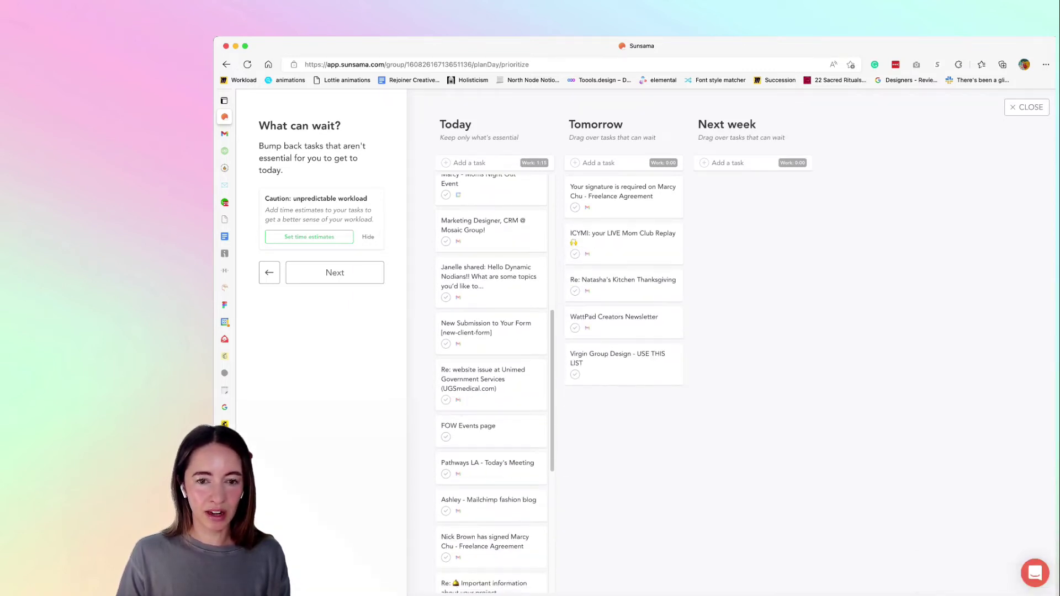
# - Postpone the Slack message notification task to tomorrow and the "Re: Site check" task to next week
pyautogui.scroll(-4, 492, 546)
pyautogui.scroll(-1, 491, 547)
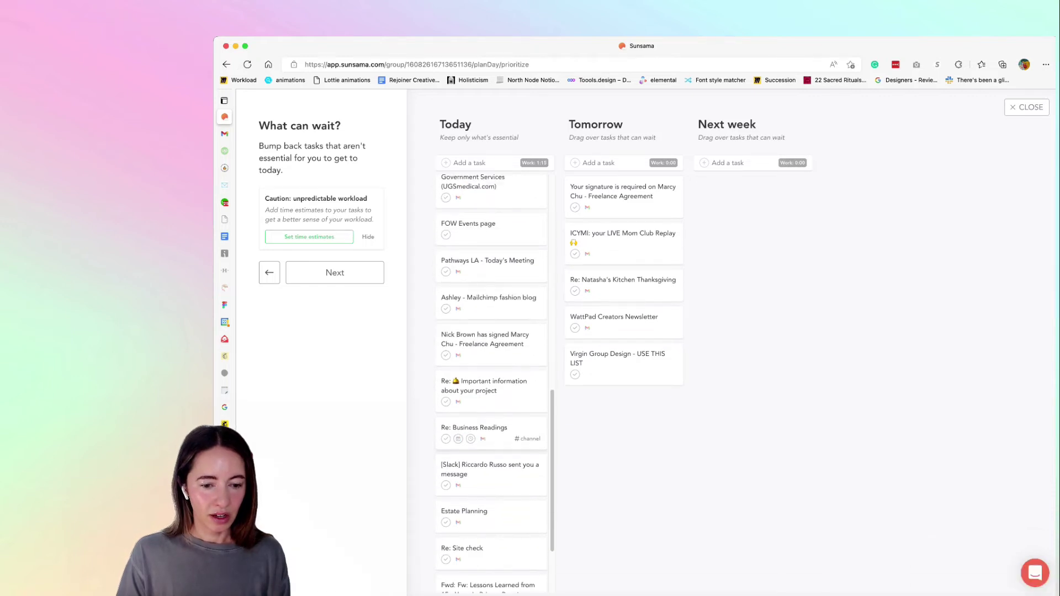
pyautogui.press('super+shift+Right')
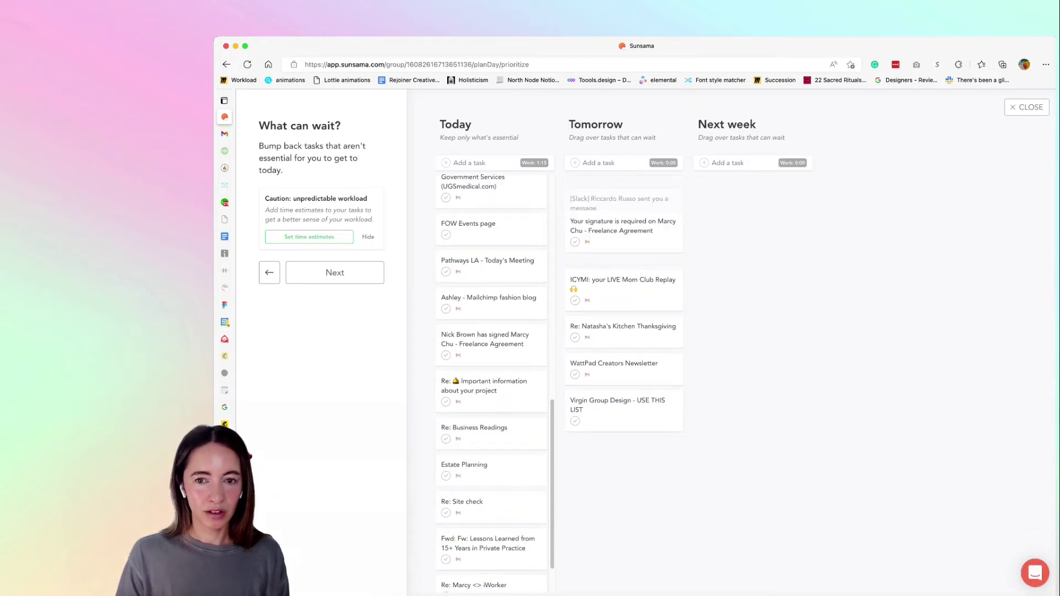
pyautogui.scroll(-1, 492, 497)
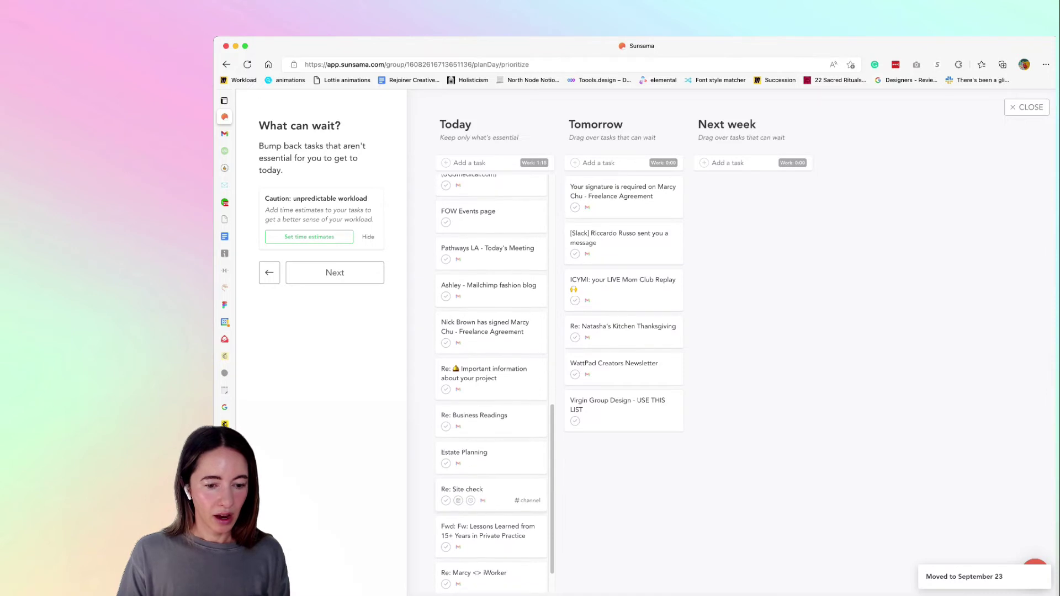
pyautogui.hotkey('shift', 'z')
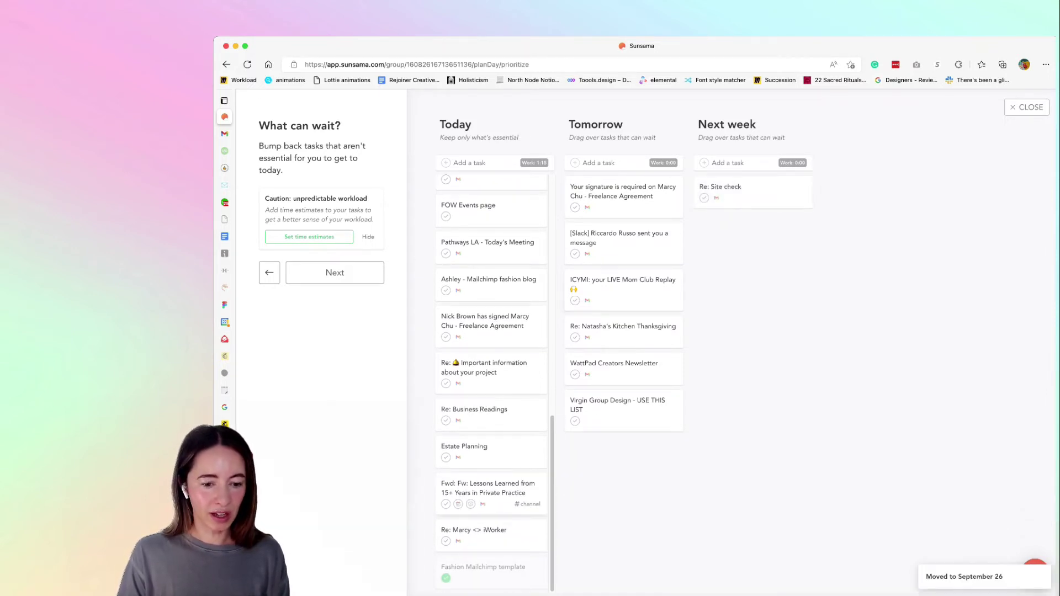
# - Postpone the iWorker, "Lessons Learned from 15+ Years in Private Practice", "Re: Business Readings" and "Estate Planning" tasks to next week
pyautogui.press('super+shift+Down')
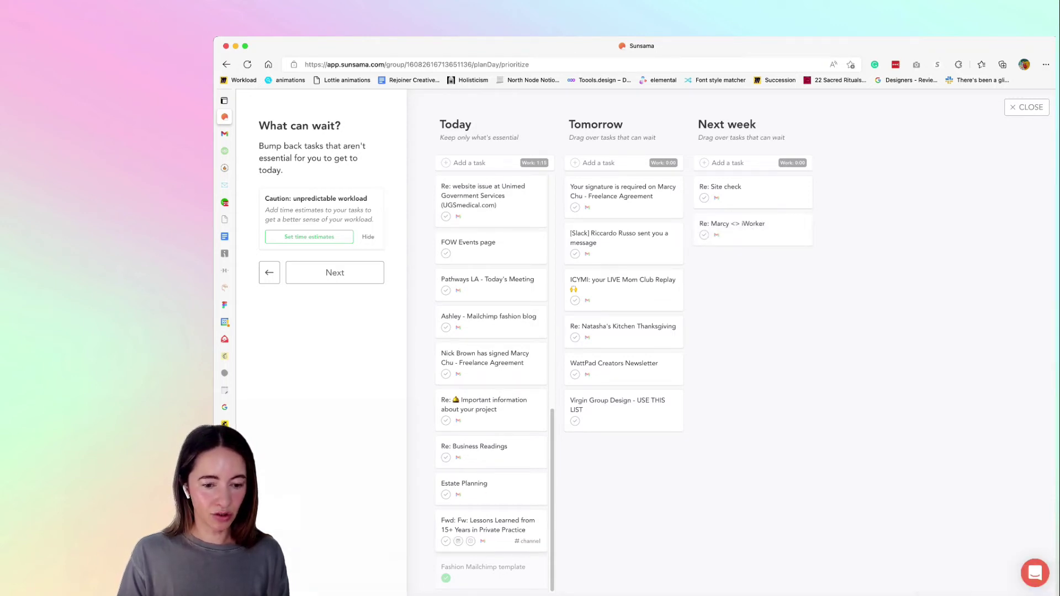
pyautogui.press('super+shift+Down')
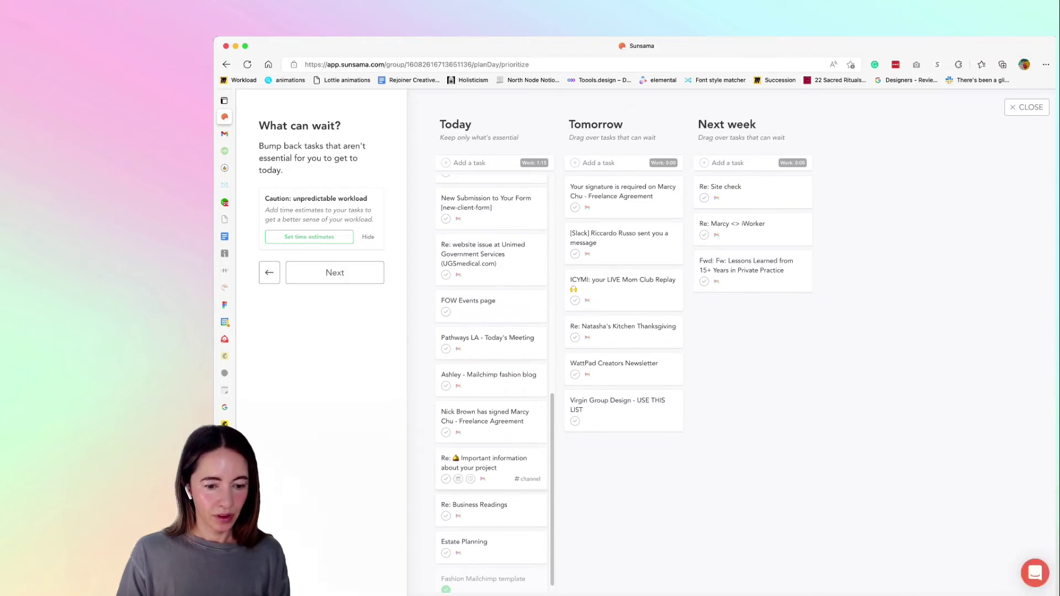
pyautogui.moveTo(679, 393); pyautogui.dragTo(753, 314)
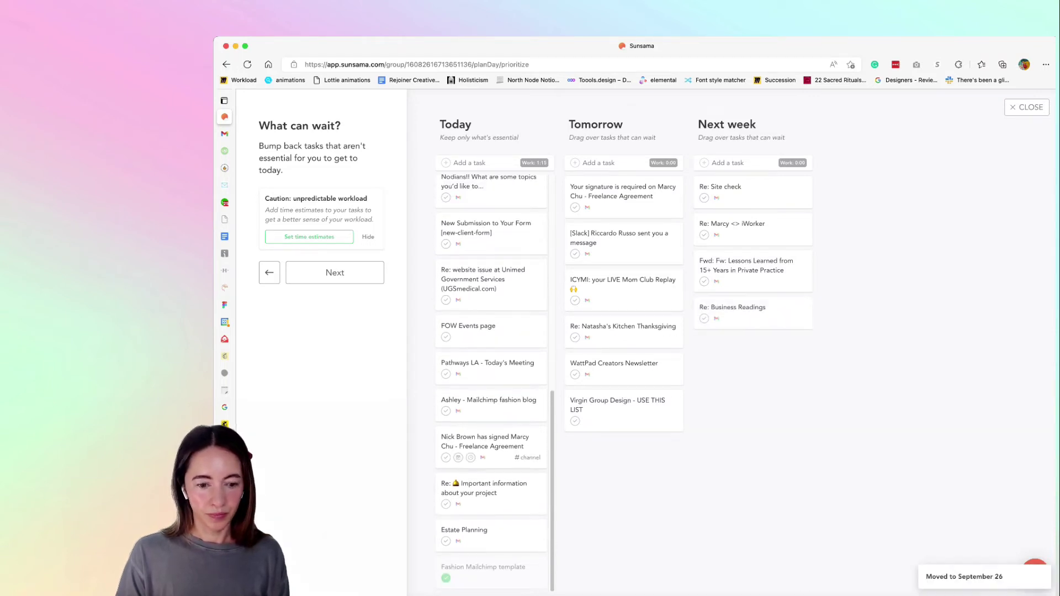
pyautogui.moveTo(492, 536); pyautogui.dragTo(753, 344)
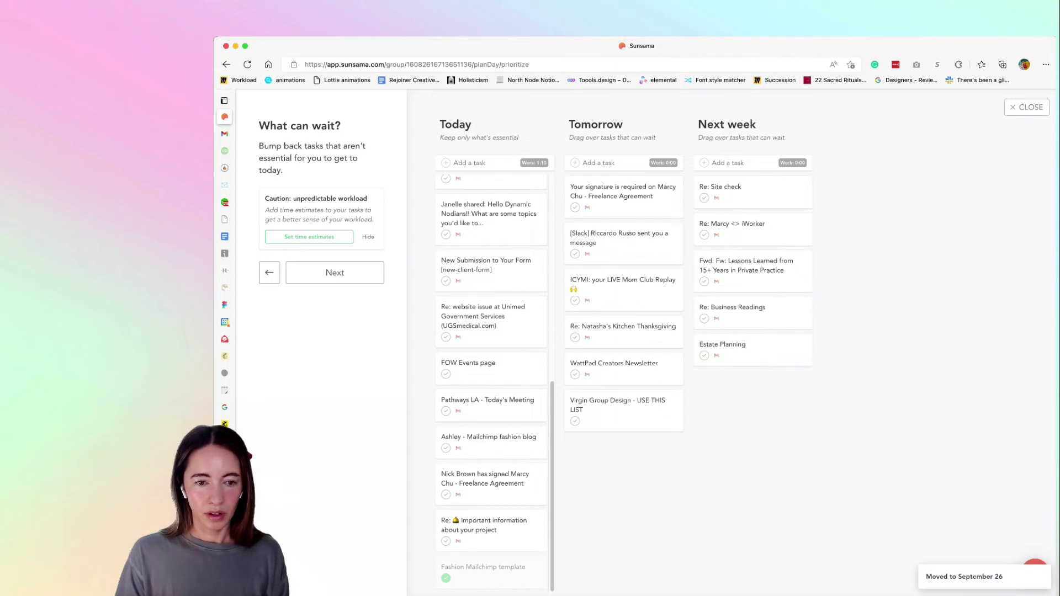
# - Set the planned time of today's "Email marketing" job task and "RE: Something new in a newsletter" task to 25 min each
pyautogui.scroll(6, 491, 384)
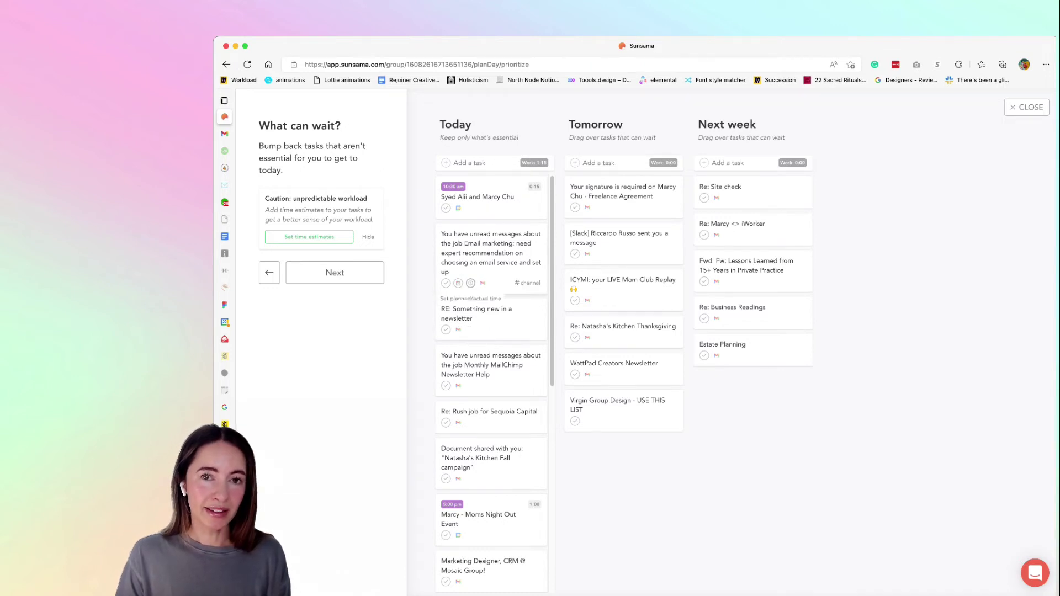
pyautogui.click(470, 283)
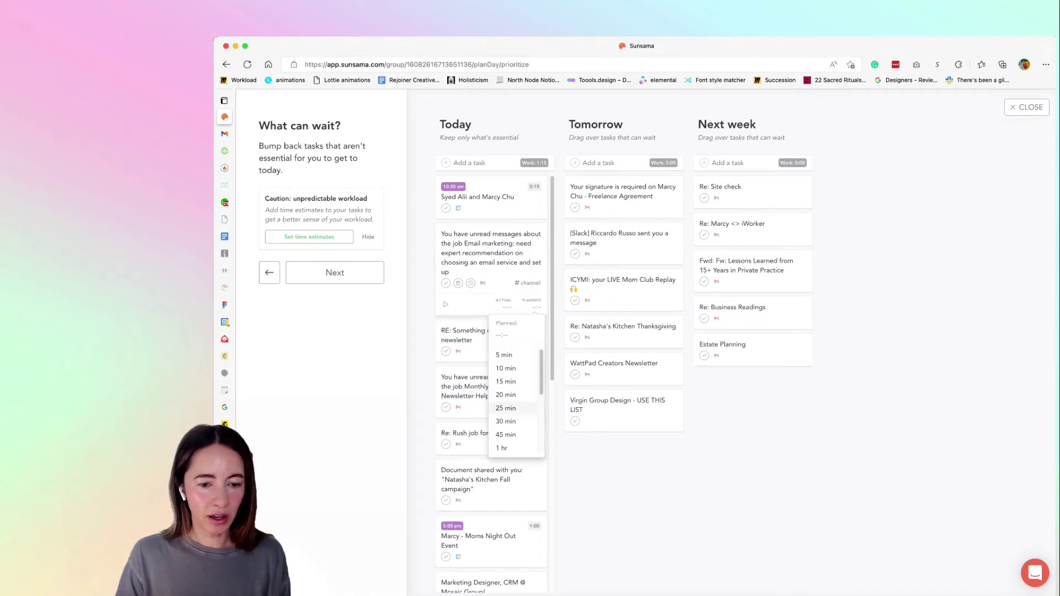
pyautogui.click(506, 408)
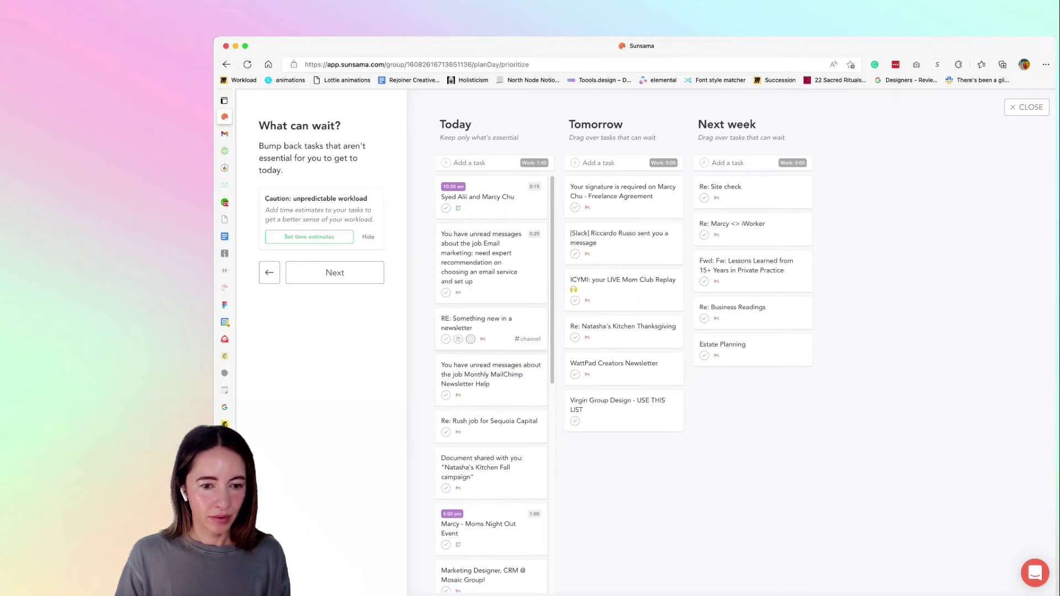
pyautogui.click(471, 338)
pyautogui.click(506, 463)
# - Plan 1 hr for the "Monthly MailChimp Newsletter Help" task and 2.5 hr for the "Re: Rush job for Sequoia Capital" task
pyautogui.scroll(-1, 492, 386)
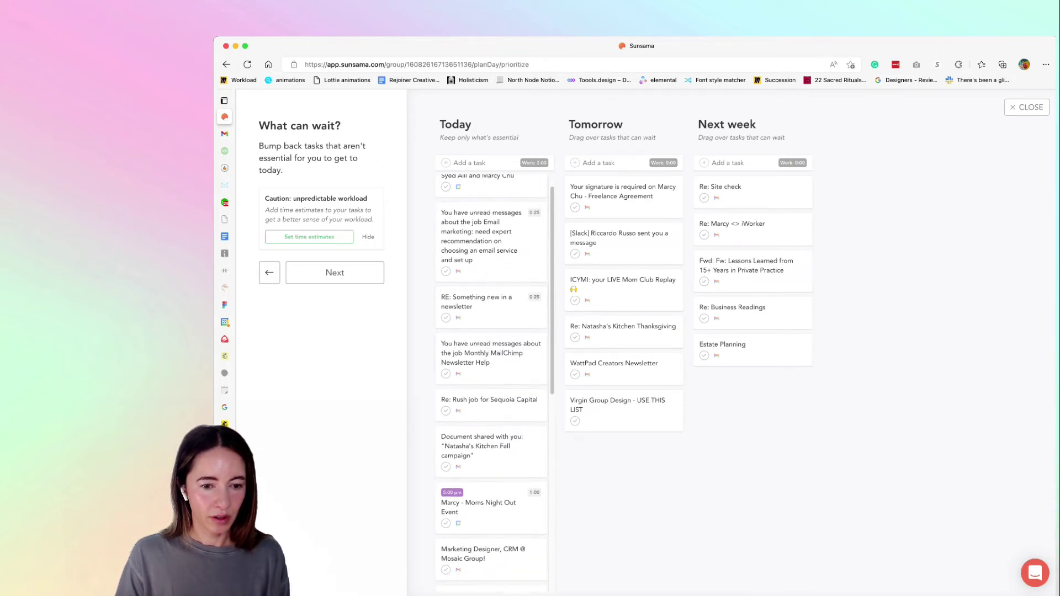
pyautogui.click(471, 374)
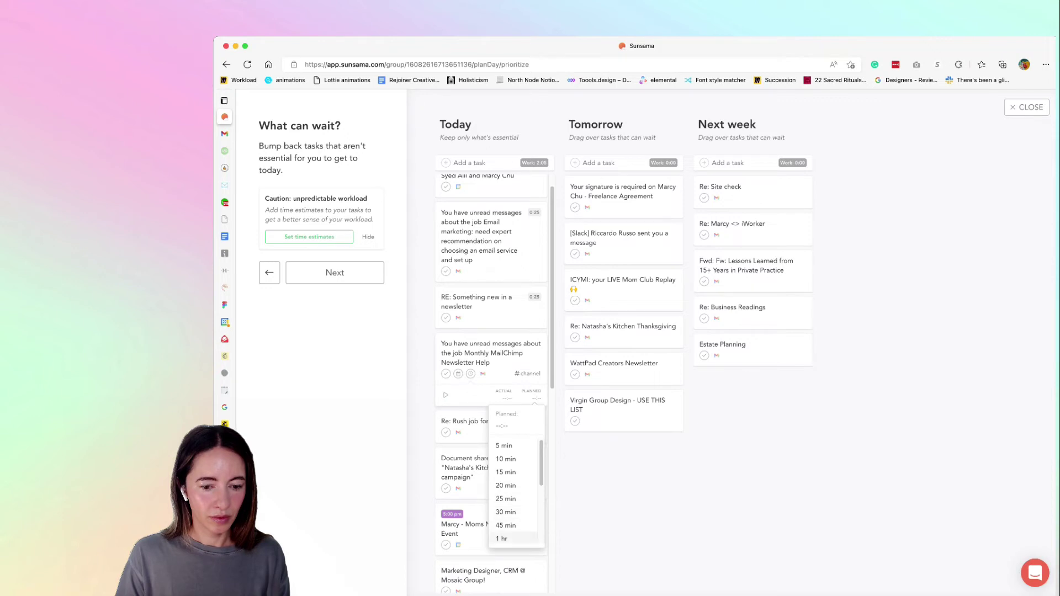
pyautogui.click(505, 538)
pyautogui.scroll(-1, 491, 381)
pyautogui.click(471, 386)
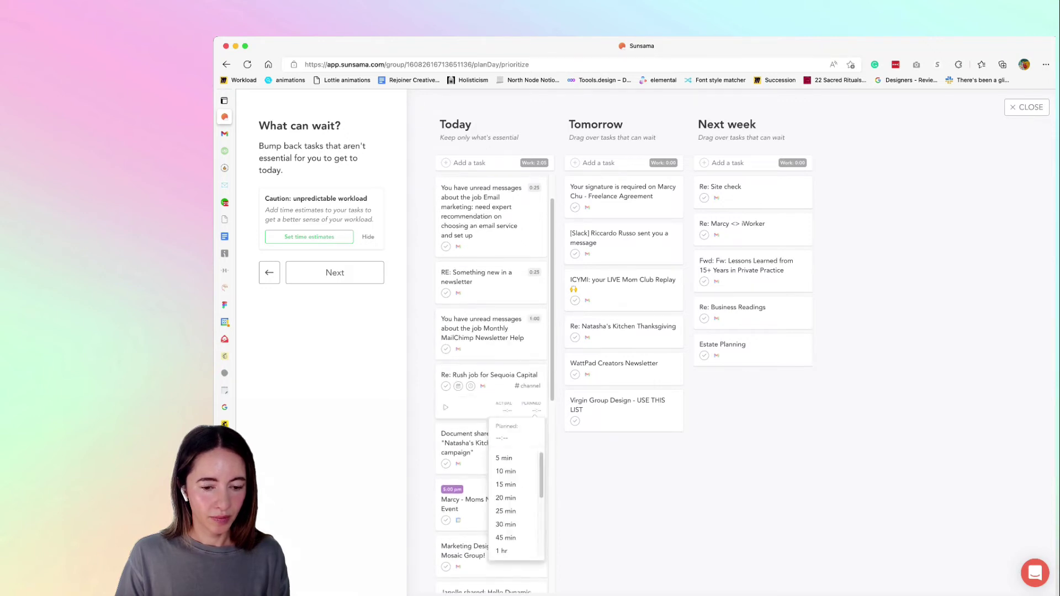
pyautogui.scroll(-2, 506, 497)
pyautogui.click(504, 534)
# - Set the planned time of the "Natasha's Kitchen Fall campaign" document task to 2 hr
pyautogui.scroll(-1, 491, 441)
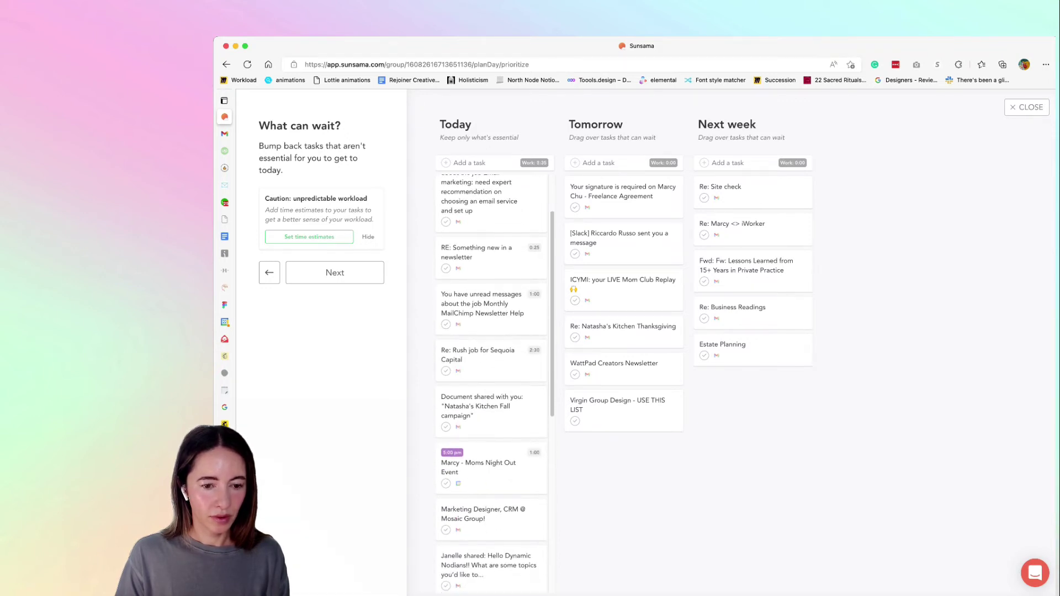
pyautogui.click(470, 427)
pyautogui.scroll(-2, 505, 525)
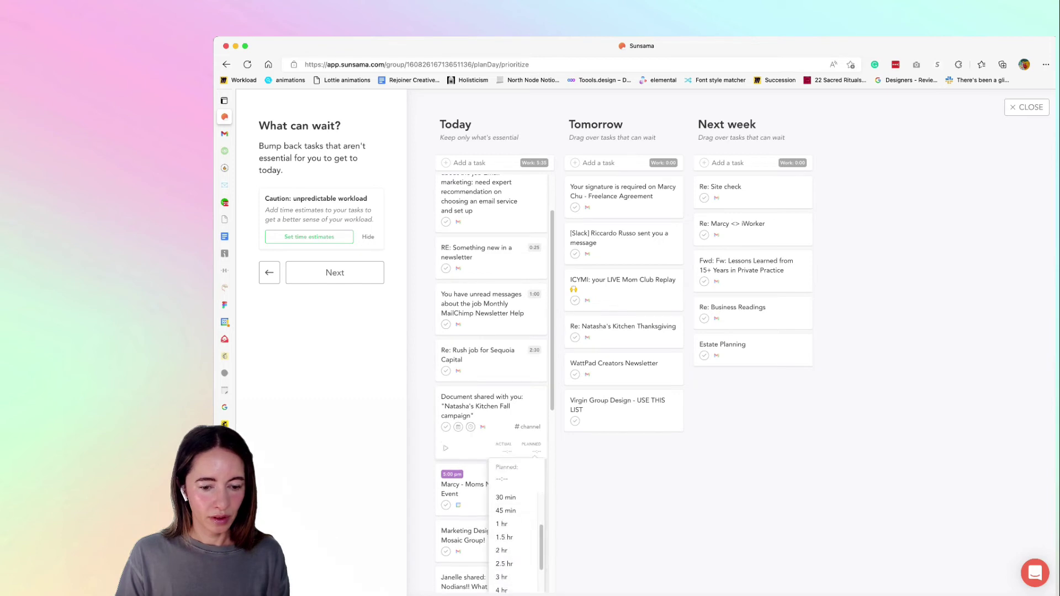
pyautogui.click(505, 550)
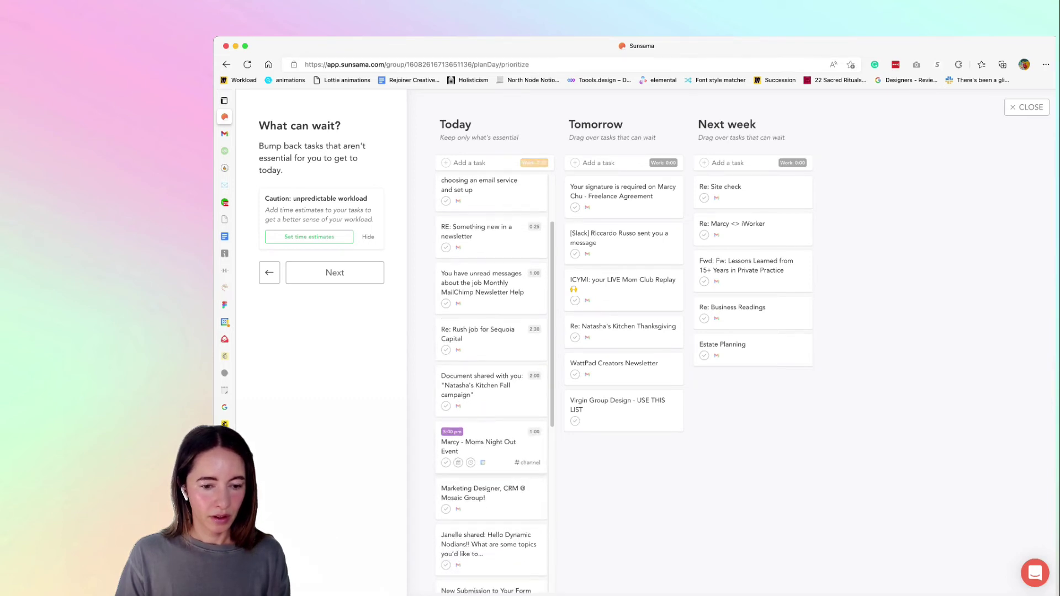
# - Postpone the "Marketing Designer, CRM @ Mosaic Group!" task from today to tomorrow
pyautogui.scroll(-1, 495, 381)
pyautogui.moveTo(491, 470); pyautogui.dragTo(623, 240)
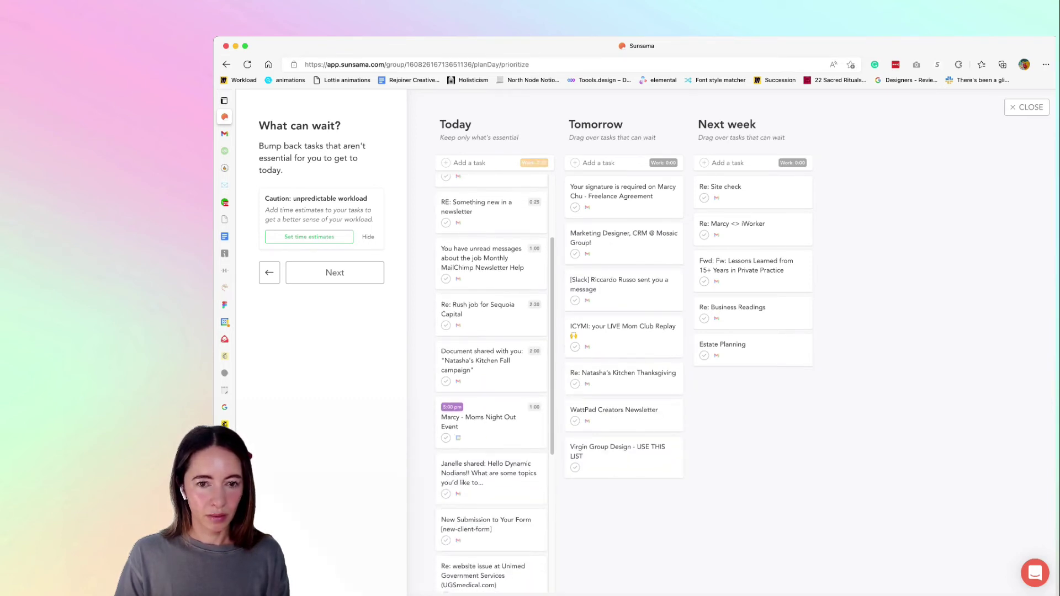
# - View the snooze options of the "New Submission to Your Form" task and postpone "Pathways LA - Today's Meeting" to tomorrow
pyautogui.scroll(-1, 492, 457)
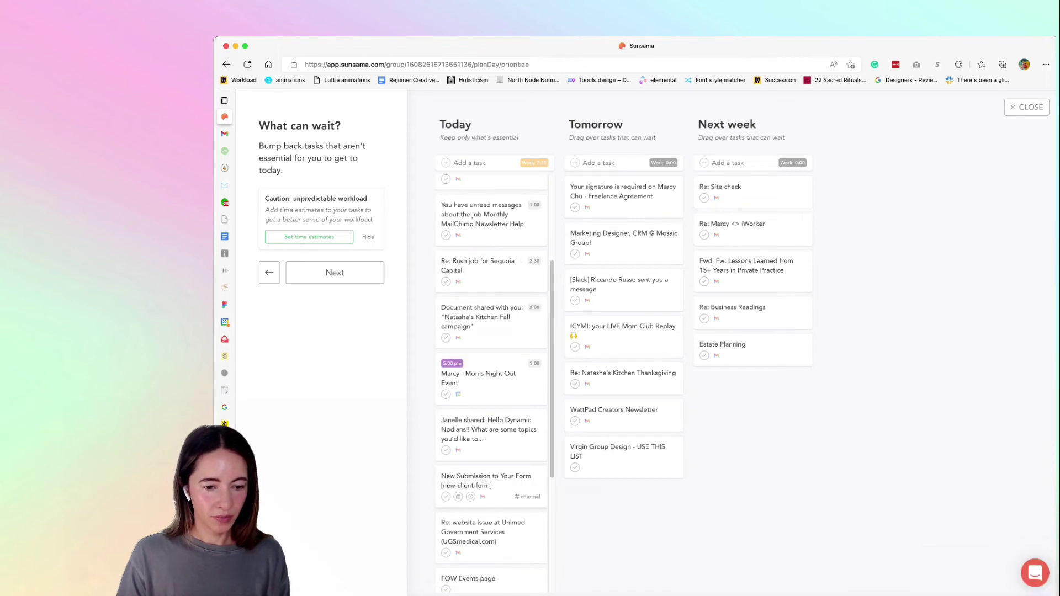
pyautogui.click(459, 496)
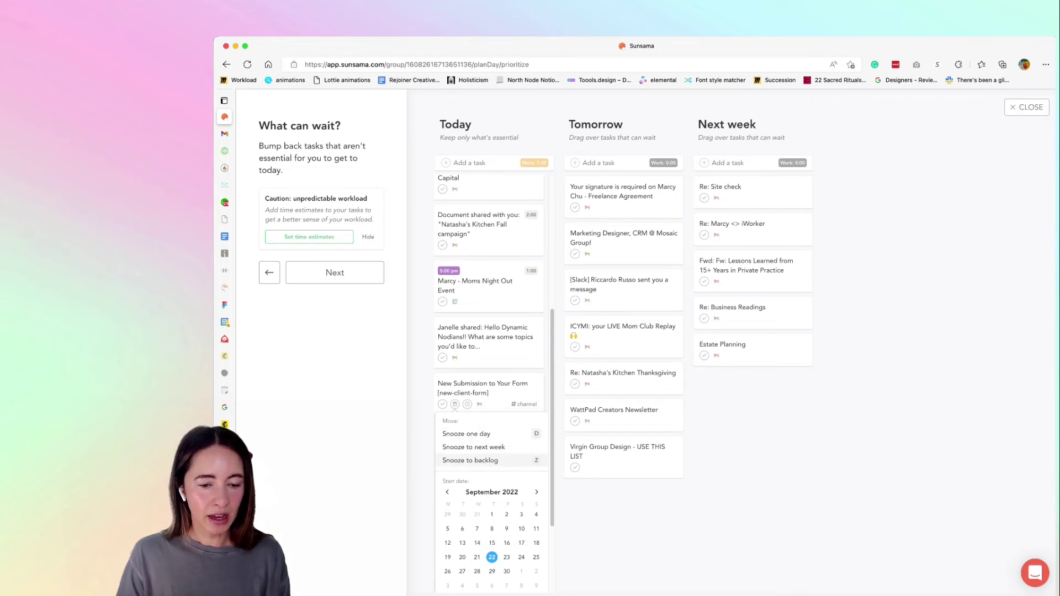
pyautogui.press('Escape')
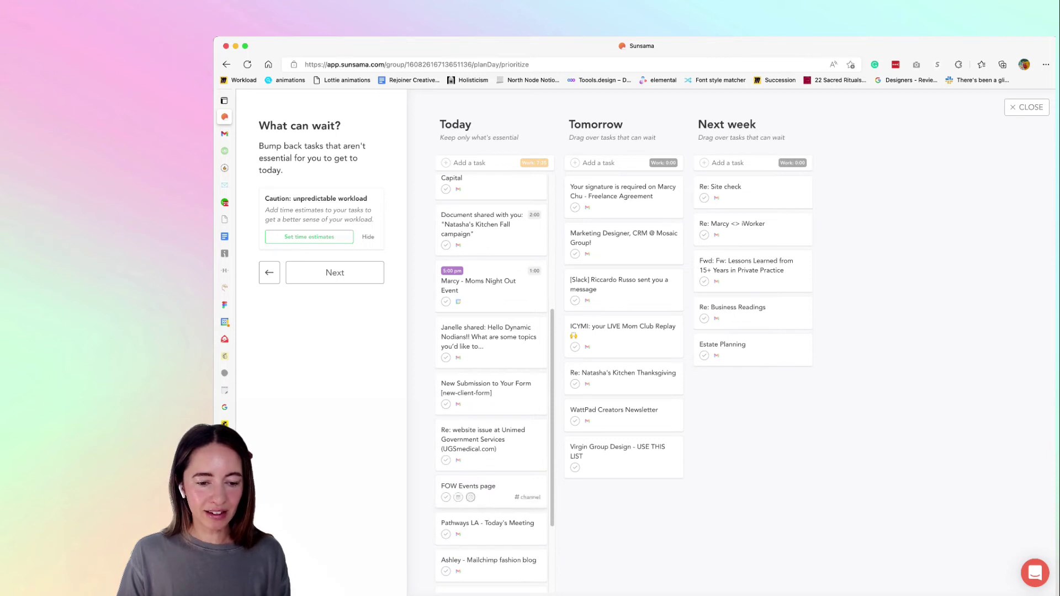
pyautogui.press('z')
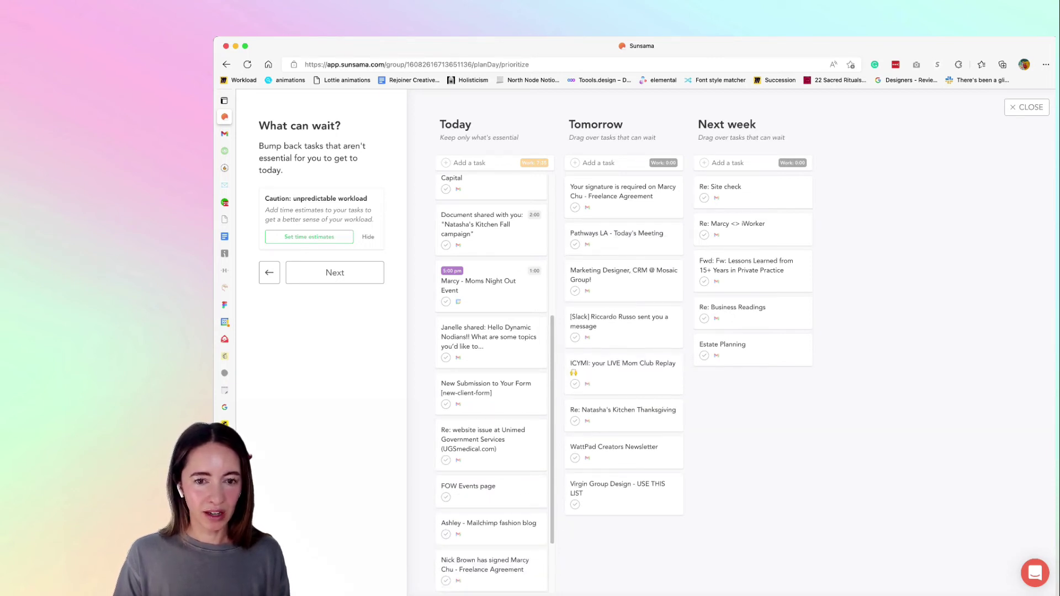
# - Review the whole list of today's remaining tasks and their planned times
pyautogui.press('Up')
pyautogui.press('Up')
pyautogui.press('Up')
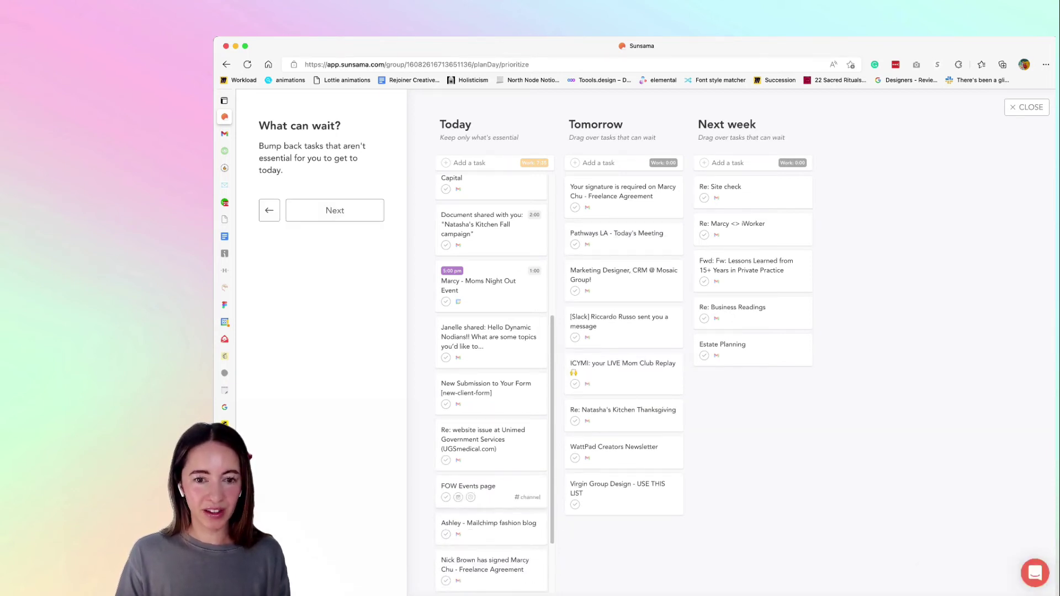
pyautogui.scroll(4, 491, 393)
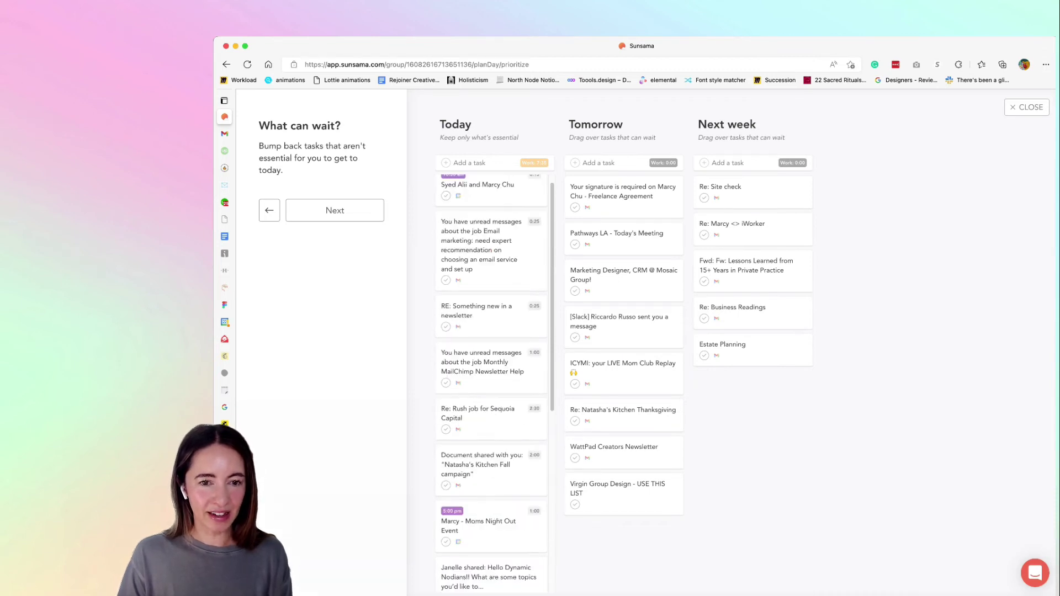
pyautogui.press('Up')
pyautogui.press('Up')
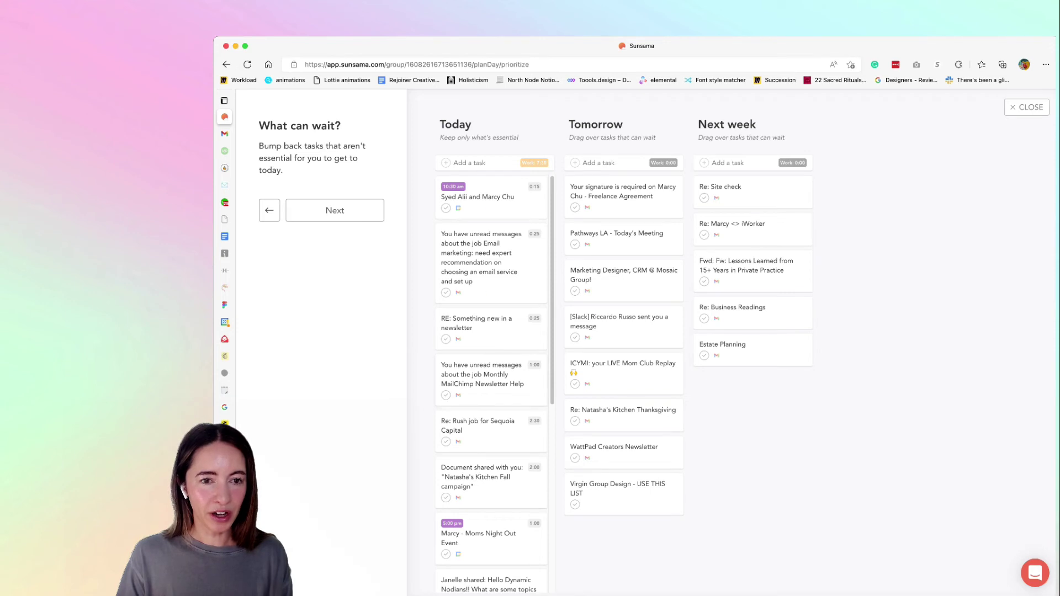
pyautogui.scroll(-5, 491, 384)
pyautogui.scroll(-1, 491, 444)
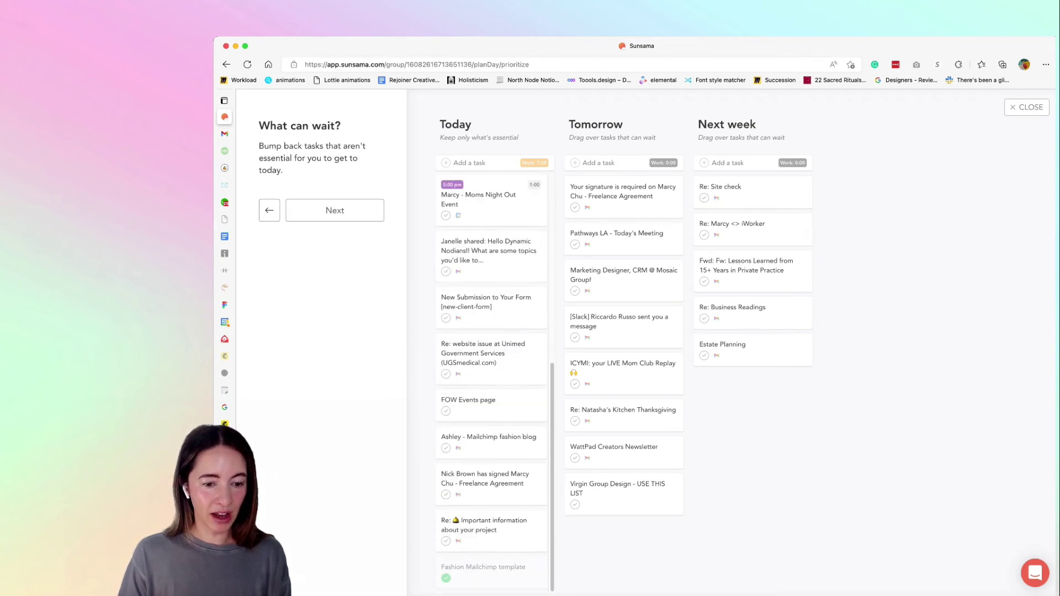
pyautogui.scroll(6, 490, 445)
pyautogui.press('Up')
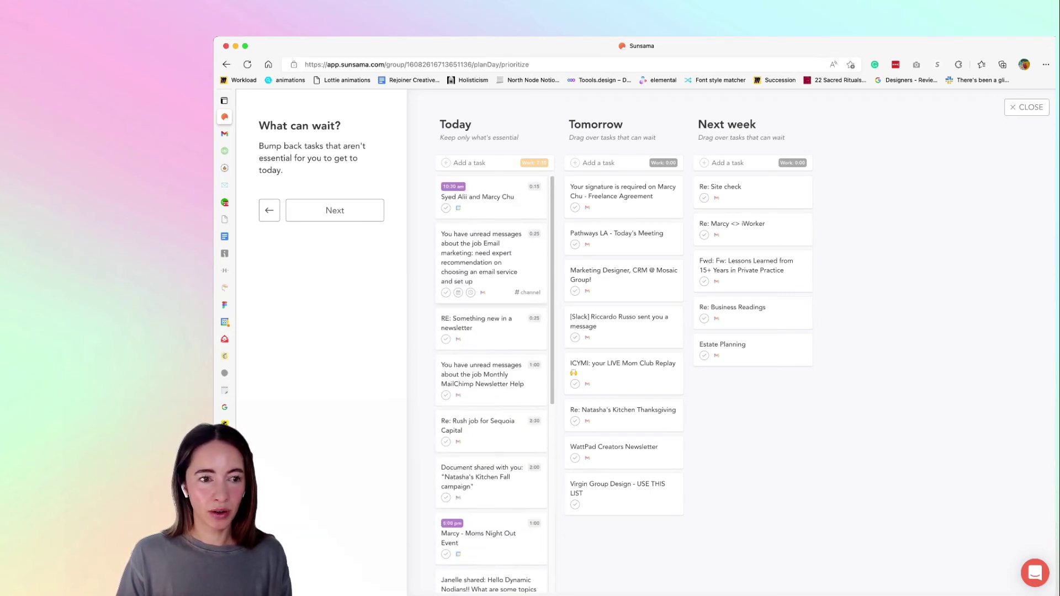
# - Leave the daily planning view and return to the weekly task board
pyautogui.click(1026, 107)
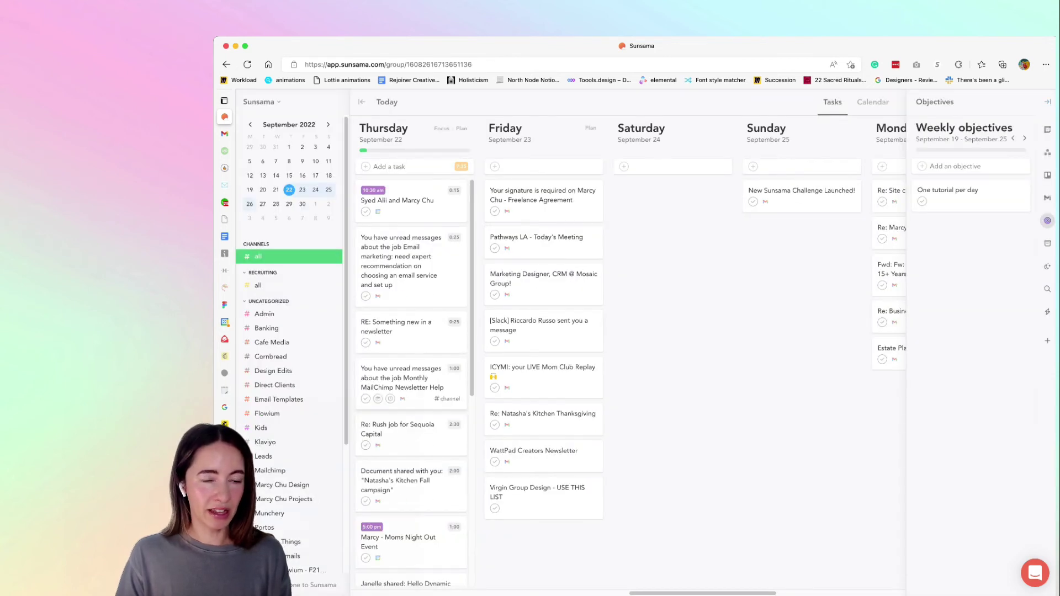
pyautogui.press('Right')
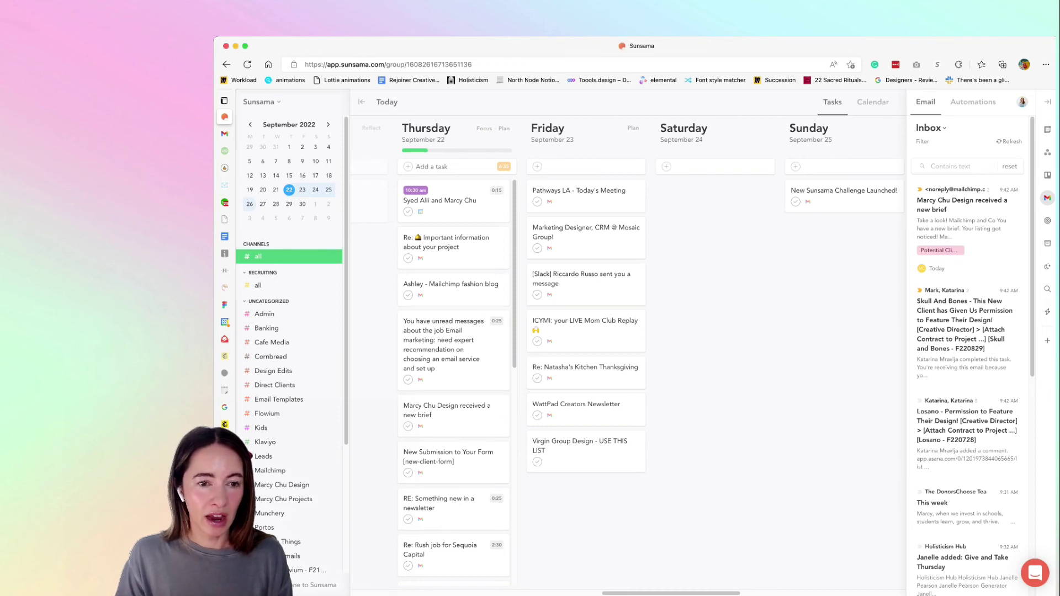
# - Open the email of today's "Important information about your project" task in Gmail, and return to the Gmail inbox
pyautogui.click(453, 247)
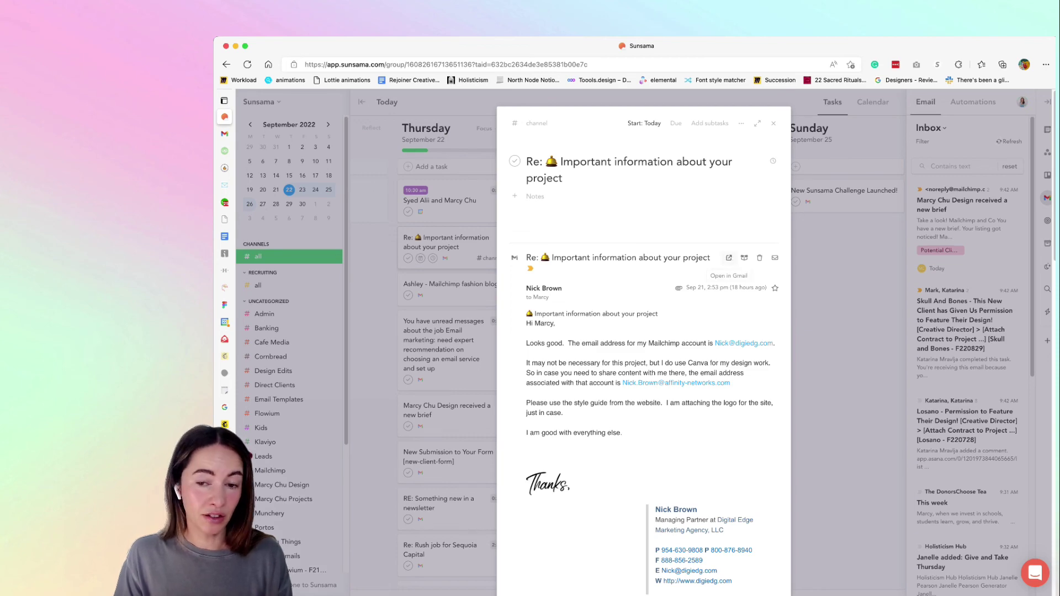
pyautogui.click(729, 258)
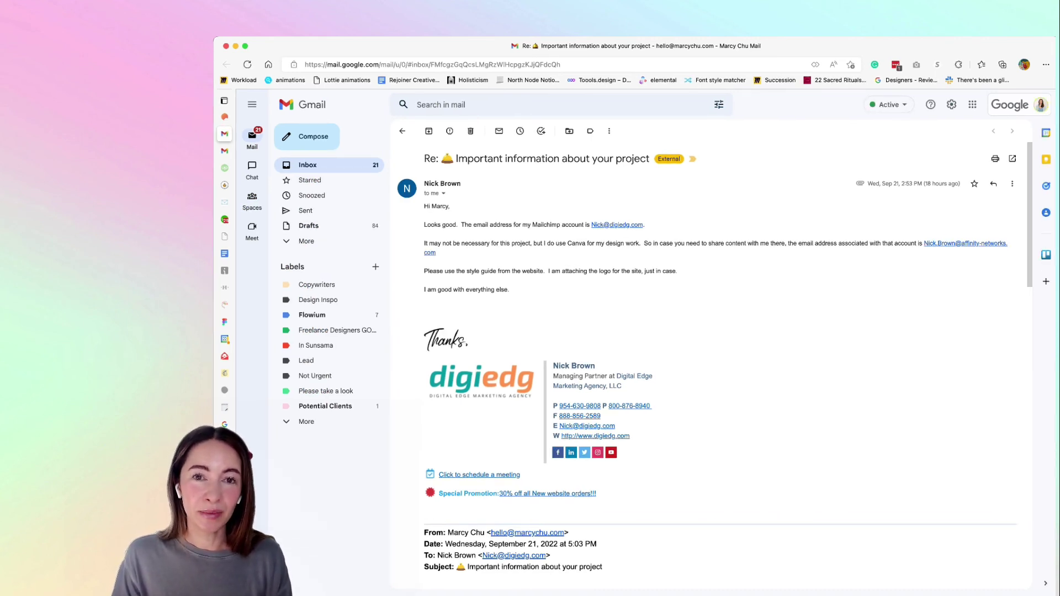
pyautogui.click(308, 164)
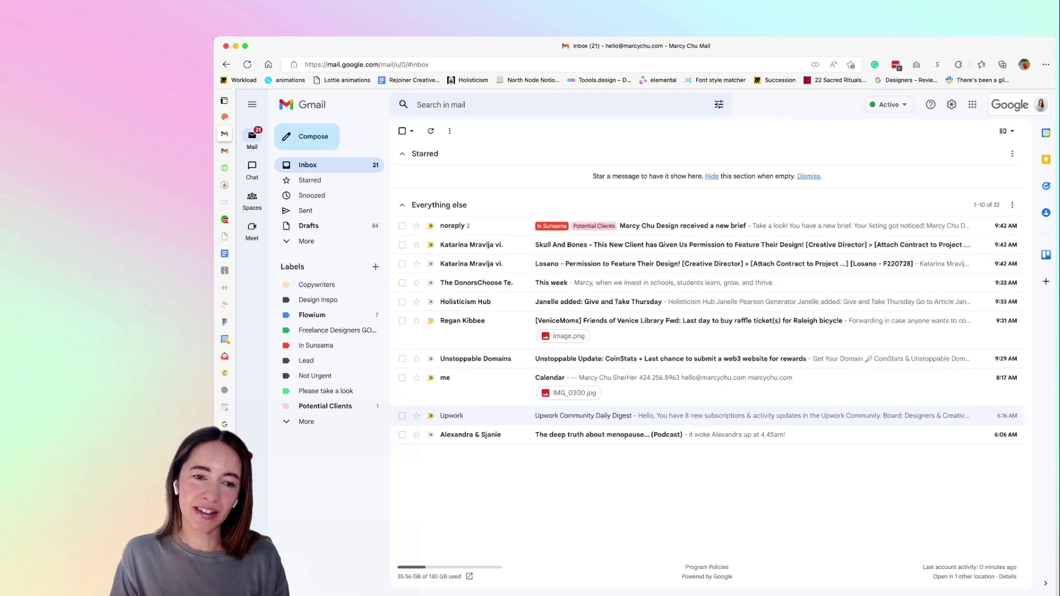